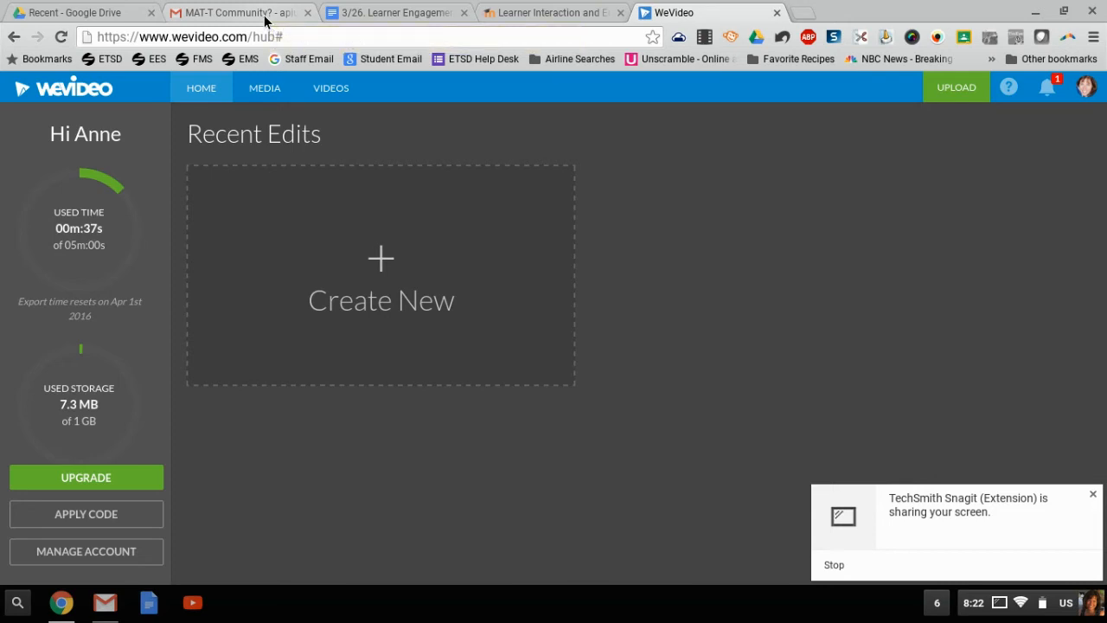
Create a new video project and upload divers-681516_1920.jpg from the Downloads folder to its media.
{"action": "left_click", "coordinate": [384, 259]}
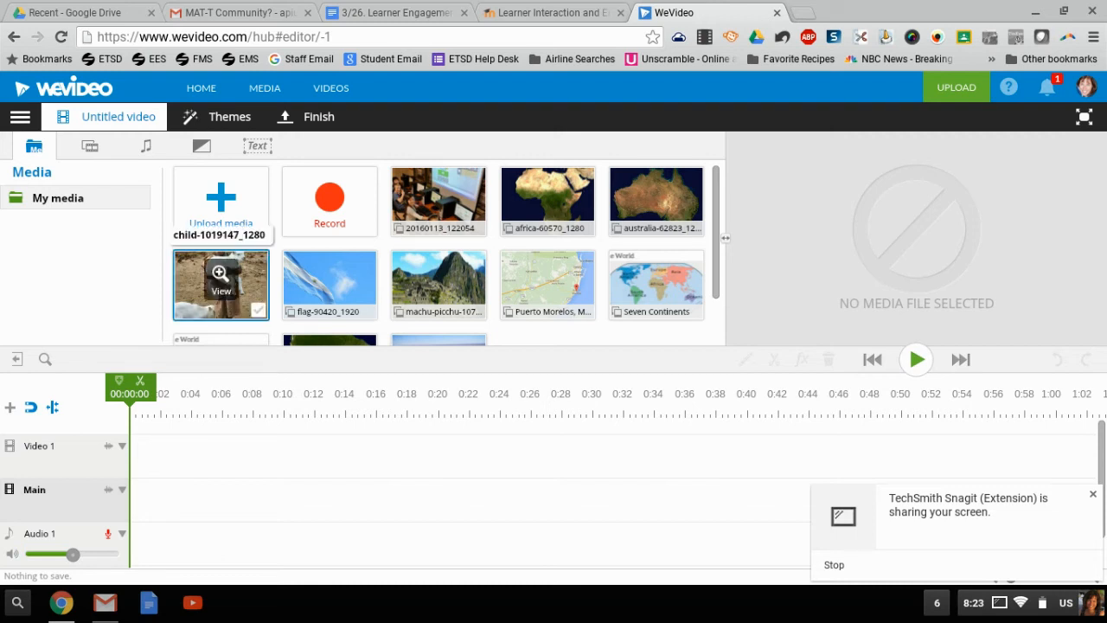
{"action": "left_click", "coordinate": [259, 212]}
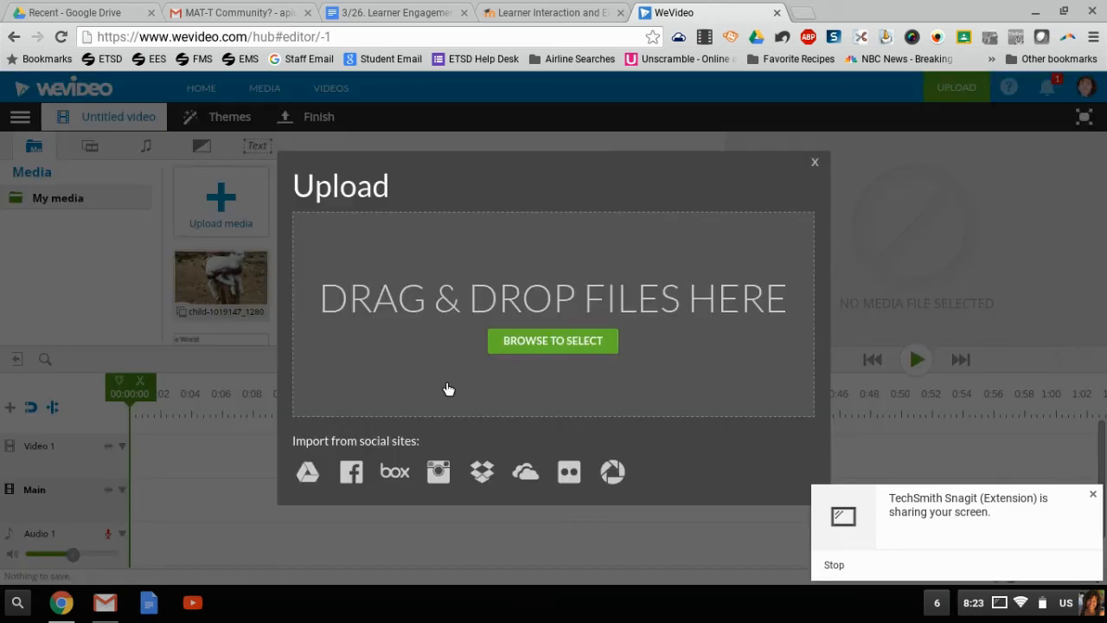
{"action": "left_click", "coordinate": [569, 346]}
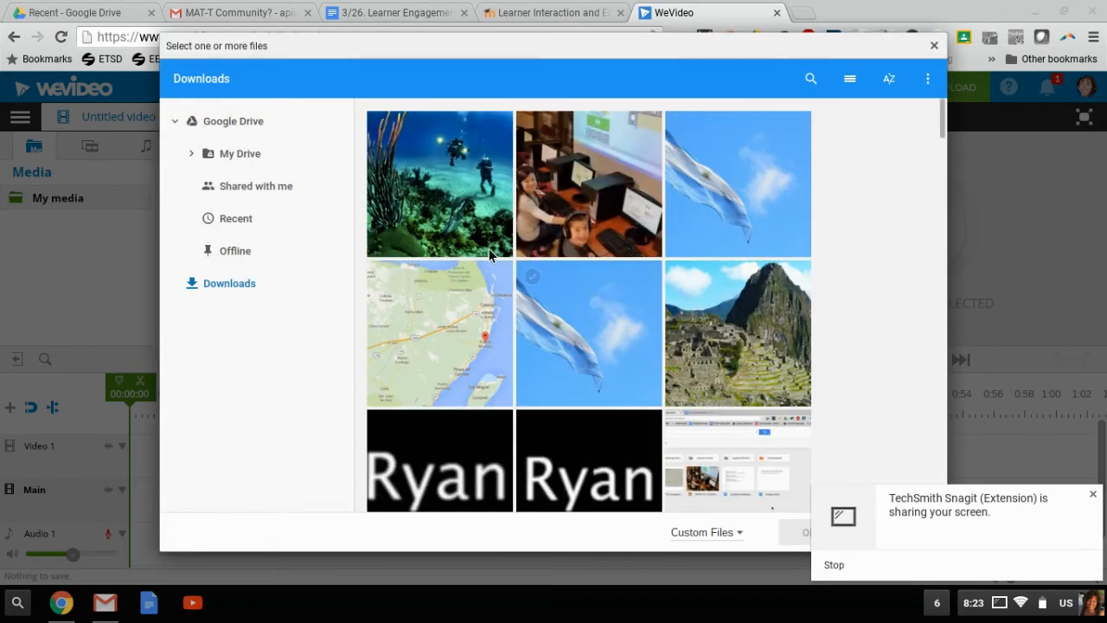
{"action": "left_click", "coordinate": [472, 222]}
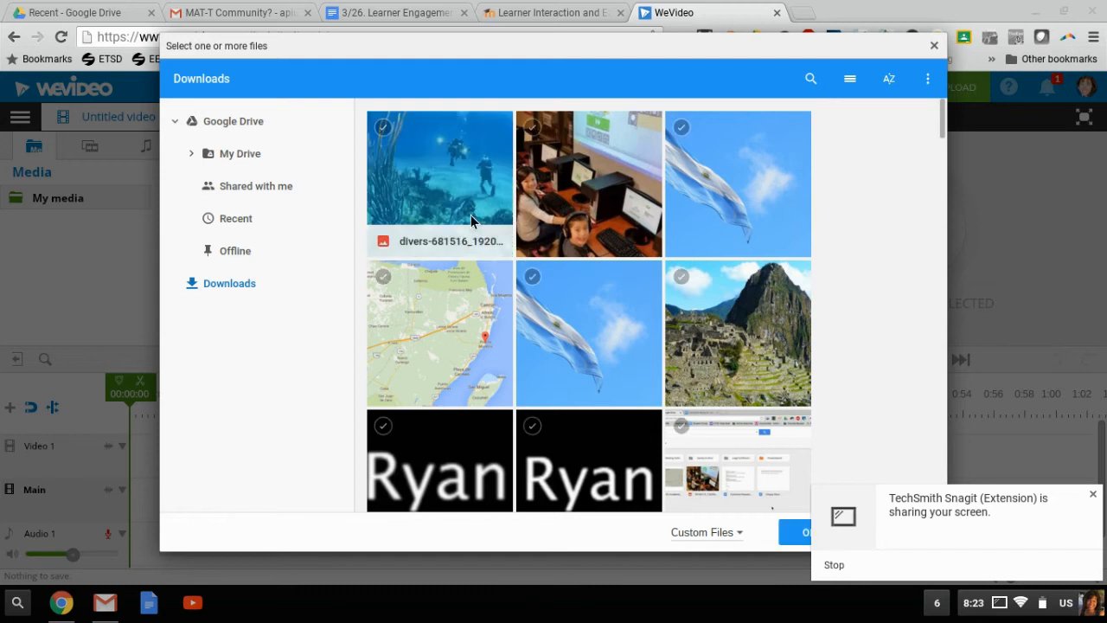
{"action": "left_click", "coordinate": [1094, 494]}
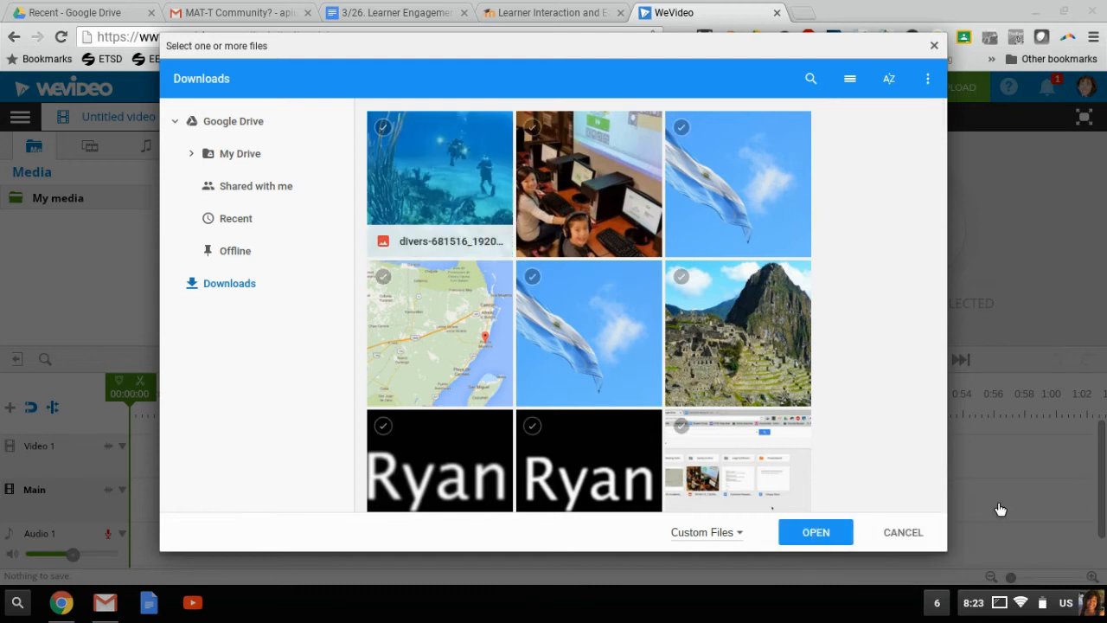
{"action": "left_click", "coordinate": [832, 531]}
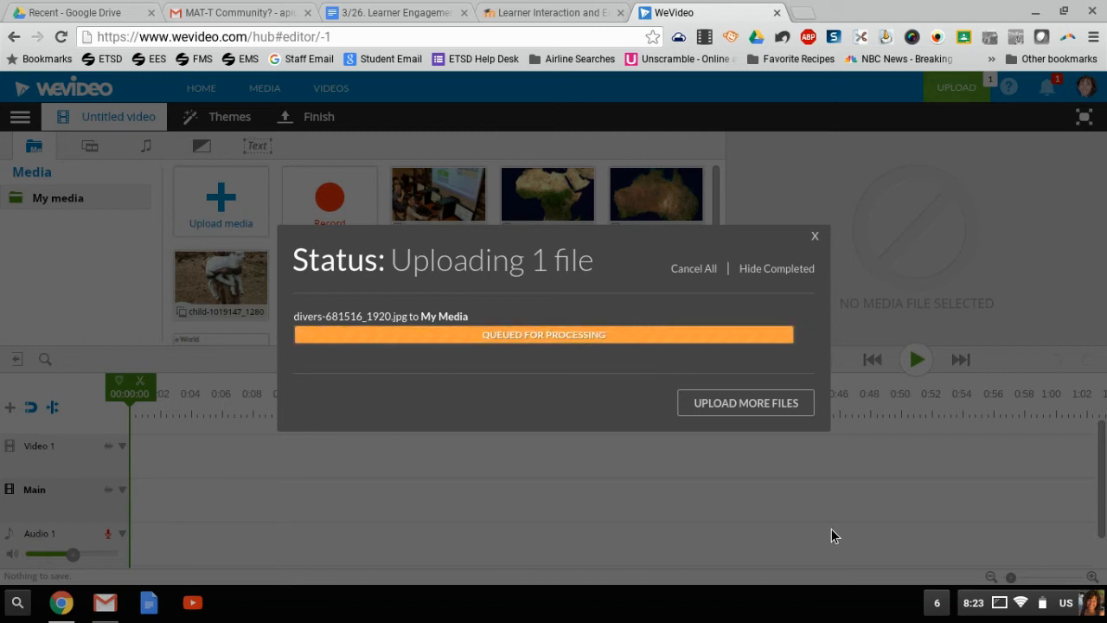
Import flag-90420_1920.jpg from Google Drive into the project media.
{"action": "left_click", "coordinate": [774, 403]}
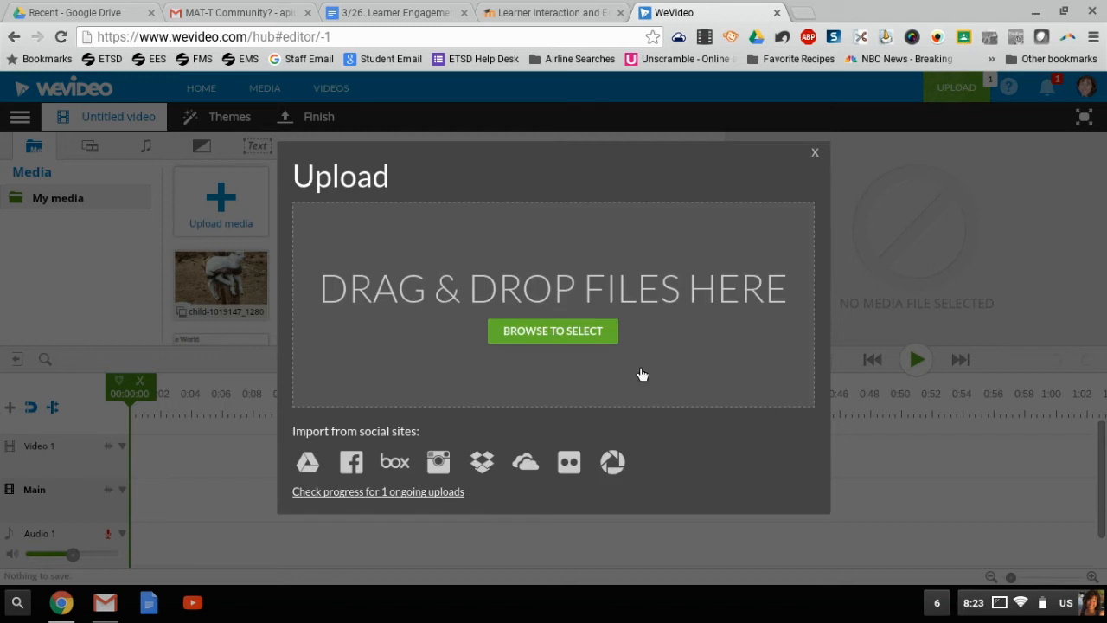
{"action": "left_click", "coordinate": [314, 468]}
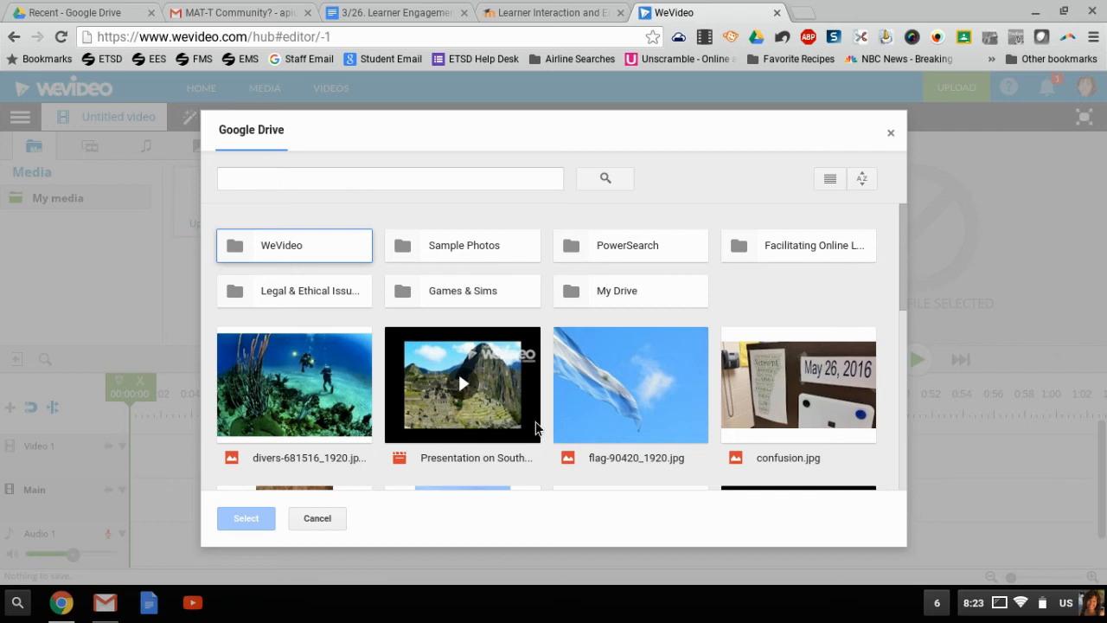
{"action": "left_click", "coordinate": [673, 396]}
{"action": "left_click", "coordinate": [260, 521]}
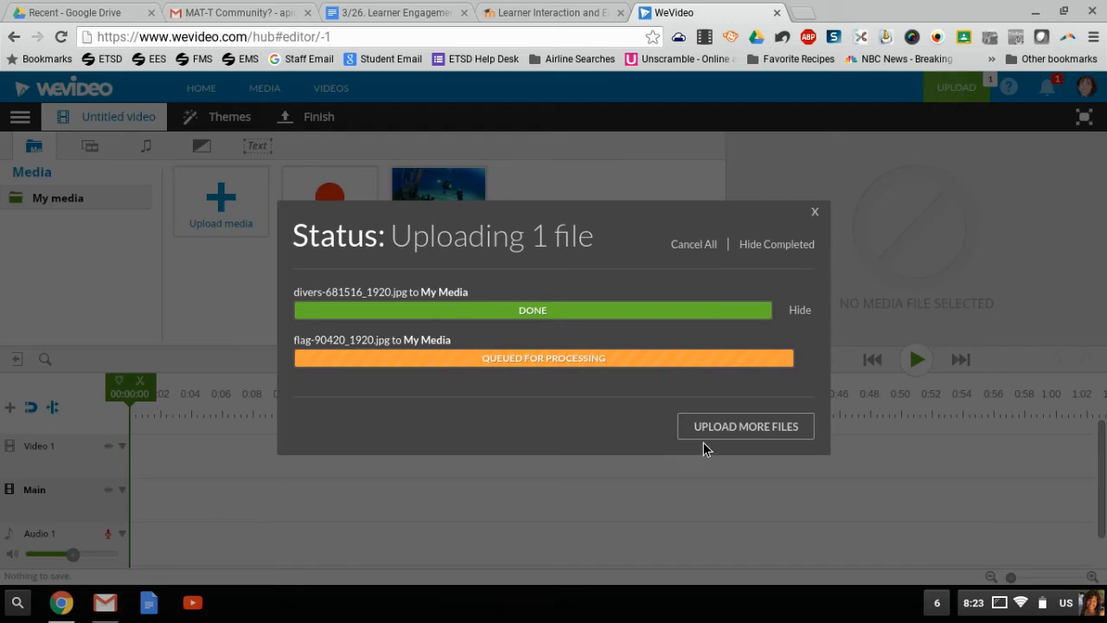
Import 20160113_122054.jpg and Seven Continents.png from the Sample Photos folder in Google Drive, and close the upload status.
{"action": "left_click", "coordinate": [755, 430]}
{"action": "left_click", "coordinate": [308, 461]}
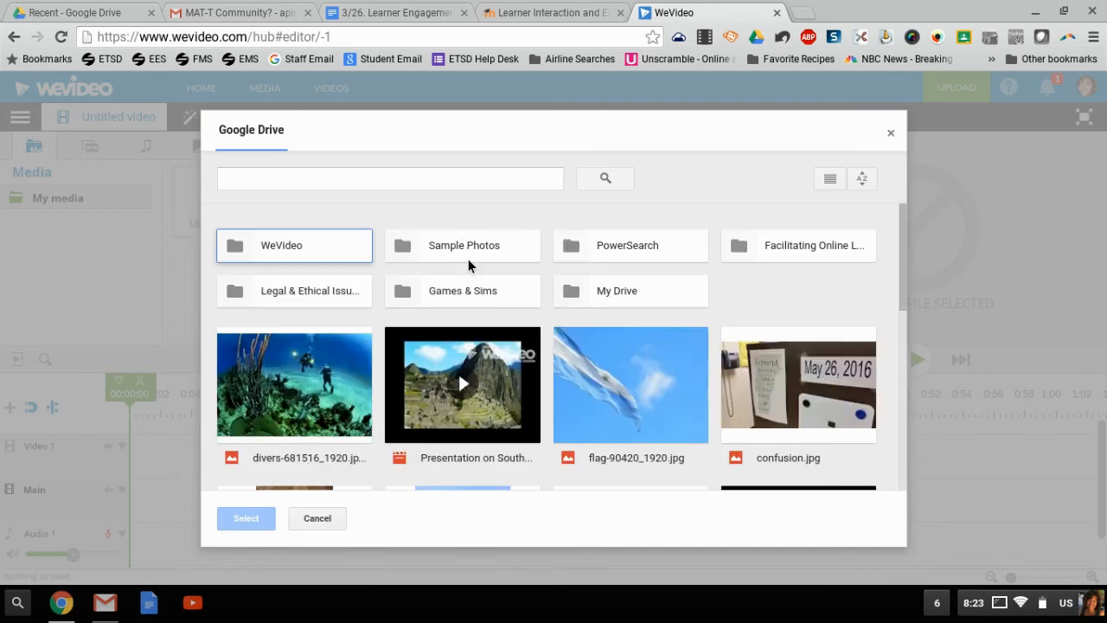
{"action": "left_click", "coordinate": [491, 251]}
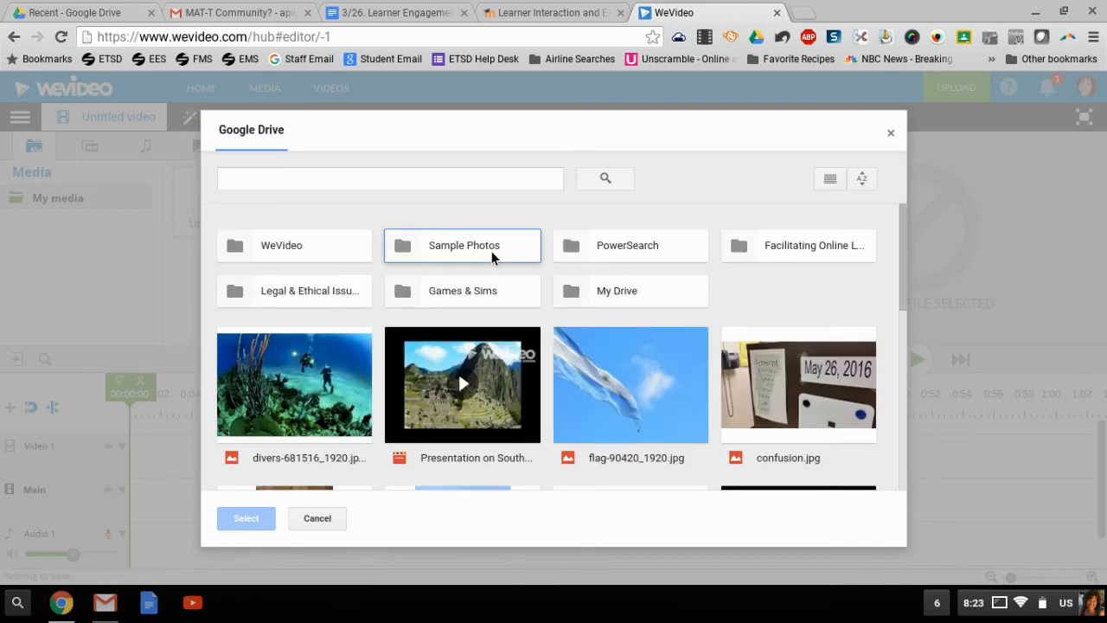
{"action": "double_click", "coordinate": [492, 251]}
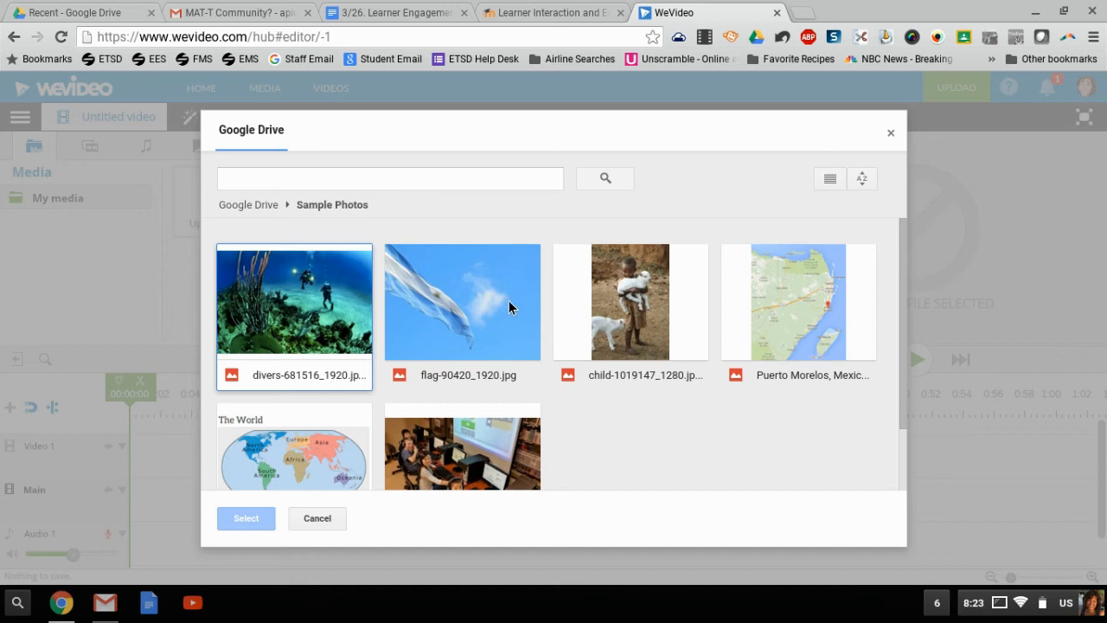
{"action": "left_click", "coordinate": [481, 474]}
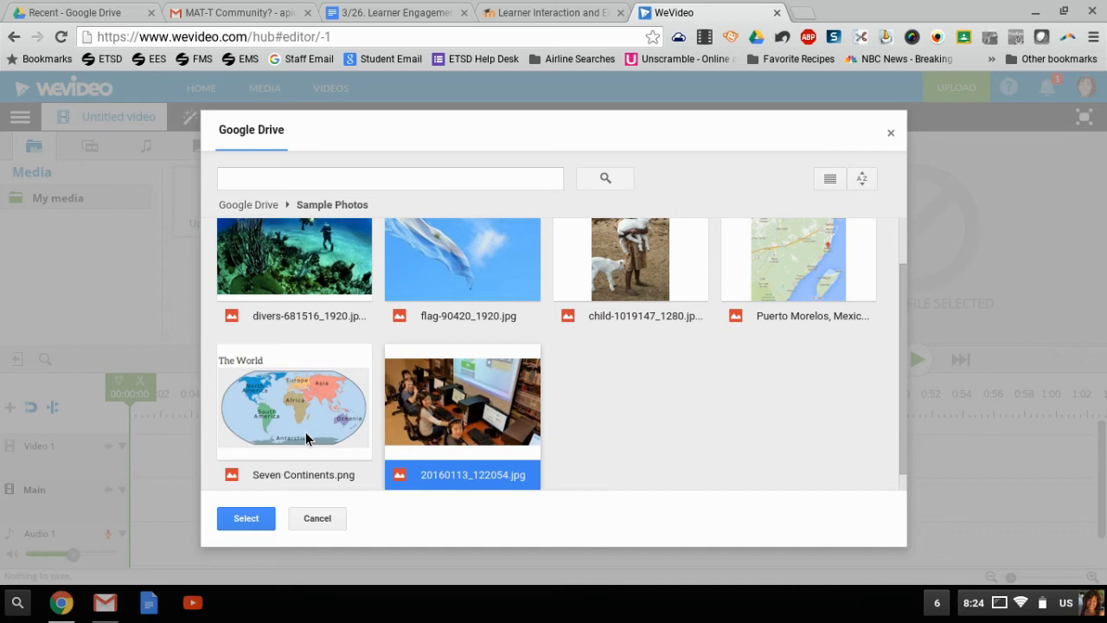
{"action": "left_click", "coordinate": [306, 432]}
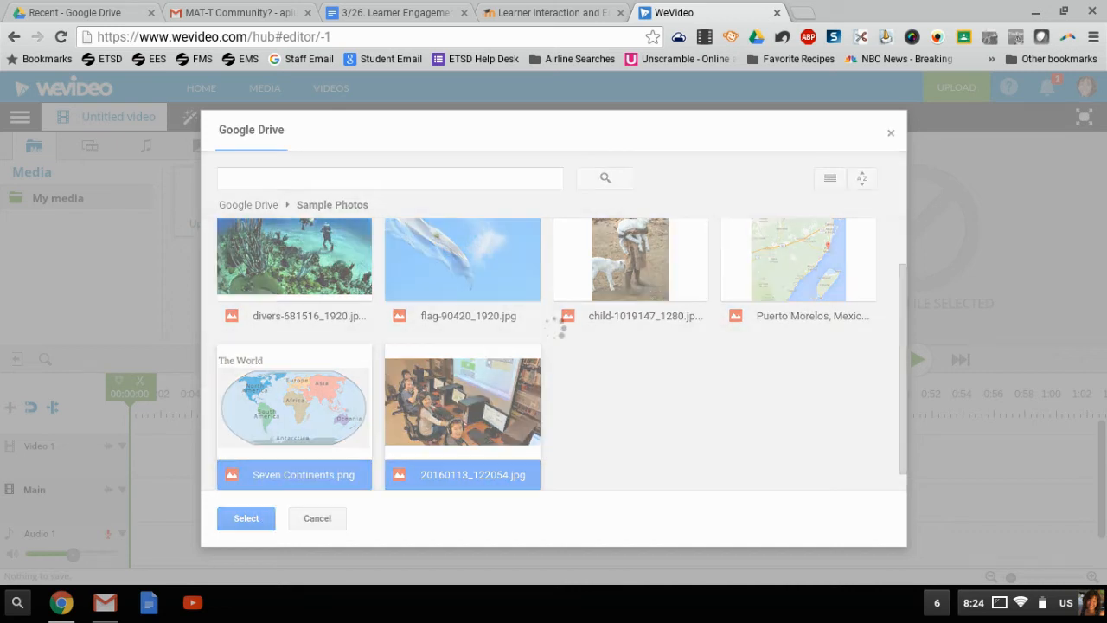
{"action": "left_click", "coordinate": [250, 519]}
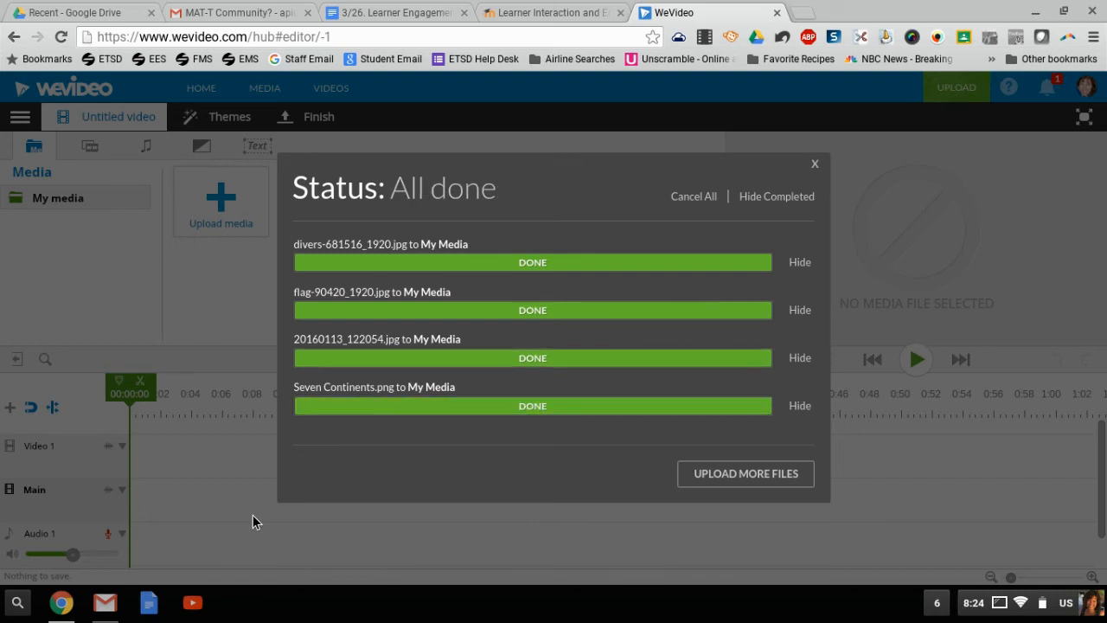
{"action": "left_click", "coordinate": [815, 167]}
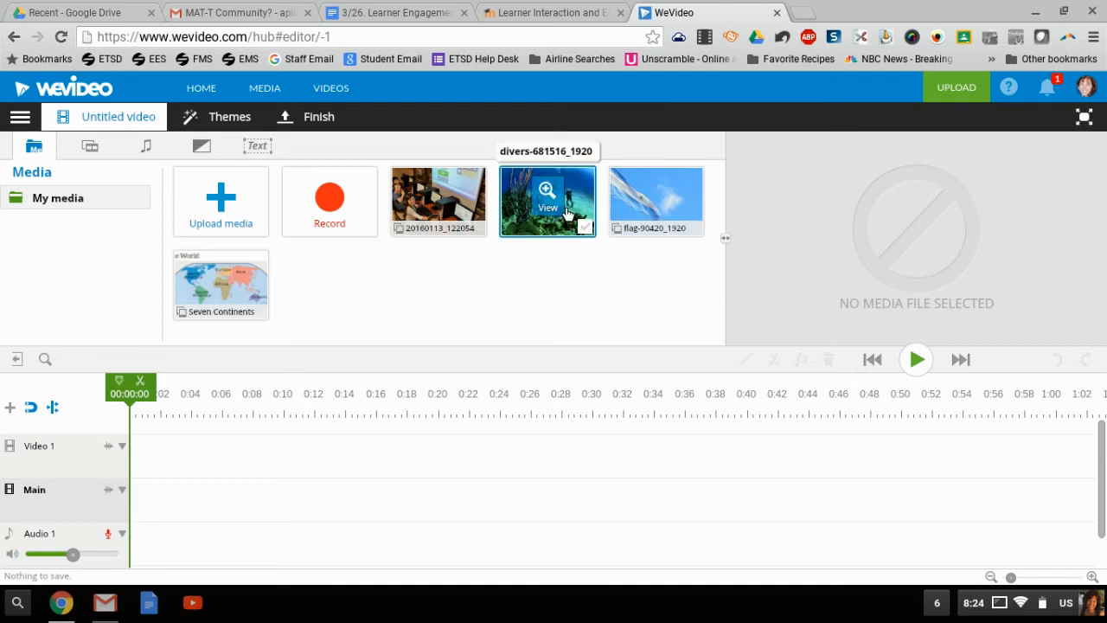
Place the divers, flag, classroom (20160113_122054) and Seven Continents images one after another on the Main track.
{"action": "left_click_drag", "start_coordinate": [566, 214], "coordinate": [169, 499]}
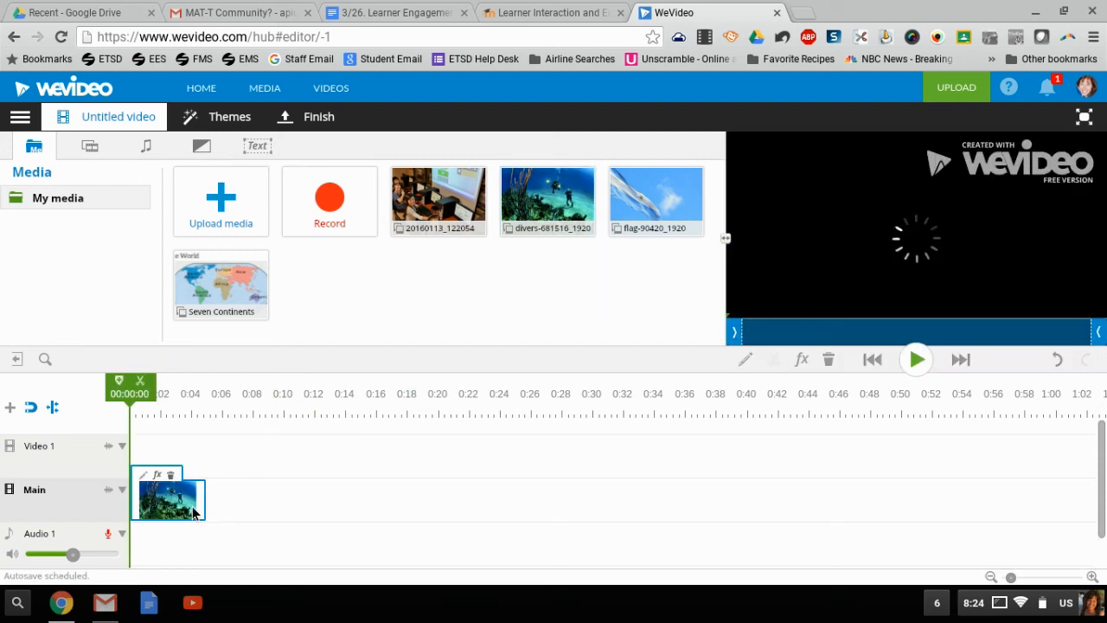
{"action": "left_click_drag", "start_coordinate": [655, 198], "coordinate": [290, 504]}
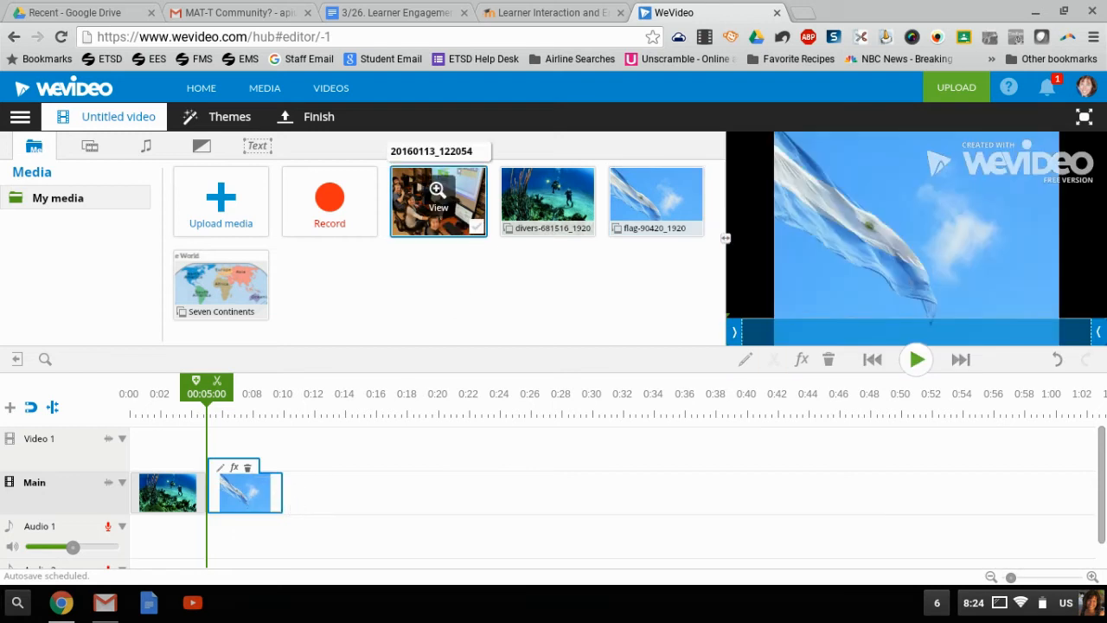
{"action": "left_click_drag", "start_coordinate": [472, 206], "coordinate": [344, 493]}
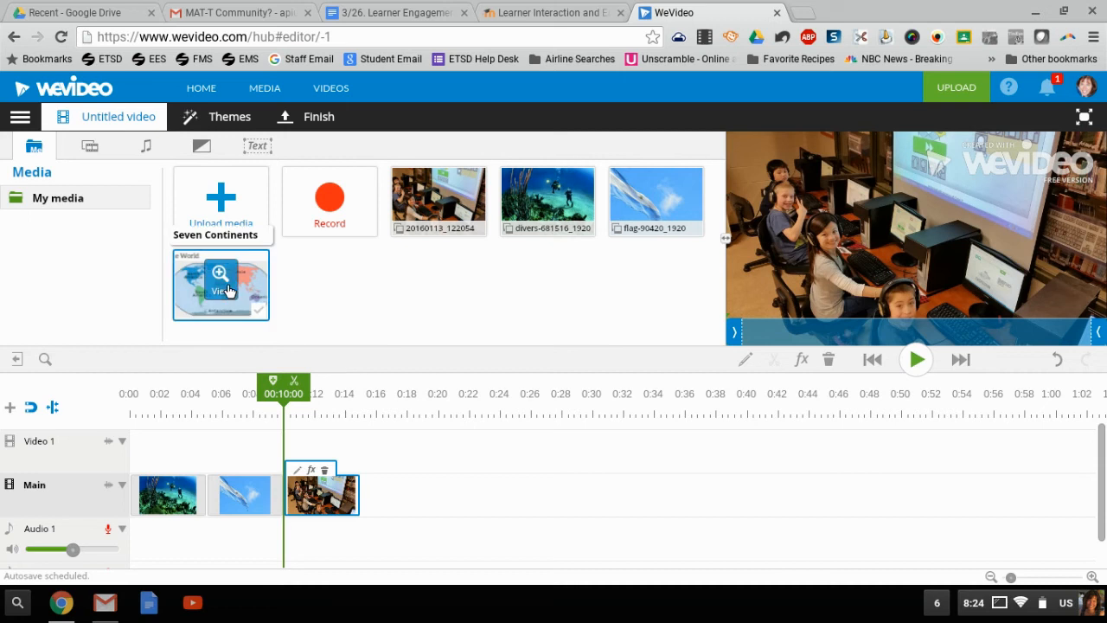
{"action": "left_click_drag", "start_coordinate": [247, 285], "coordinate": [403, 513]}
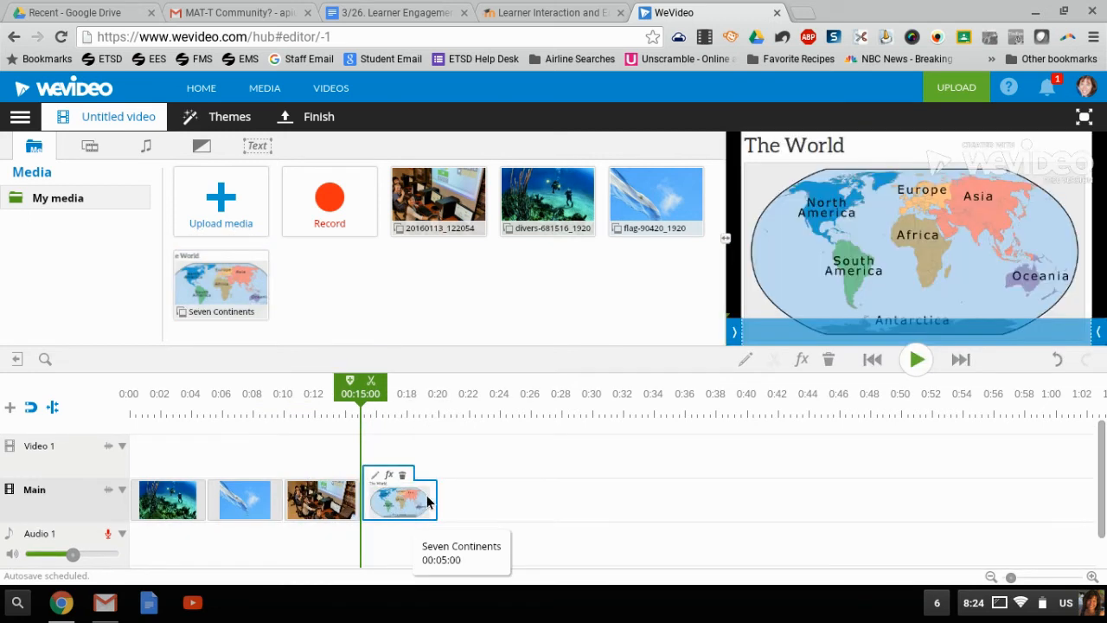
Trim the end of the Seven Continents clip to about 3 seconds, and swap its place with the divers clip on the Main track.
{"action": "left_click", "coordinate": [333, 513]}
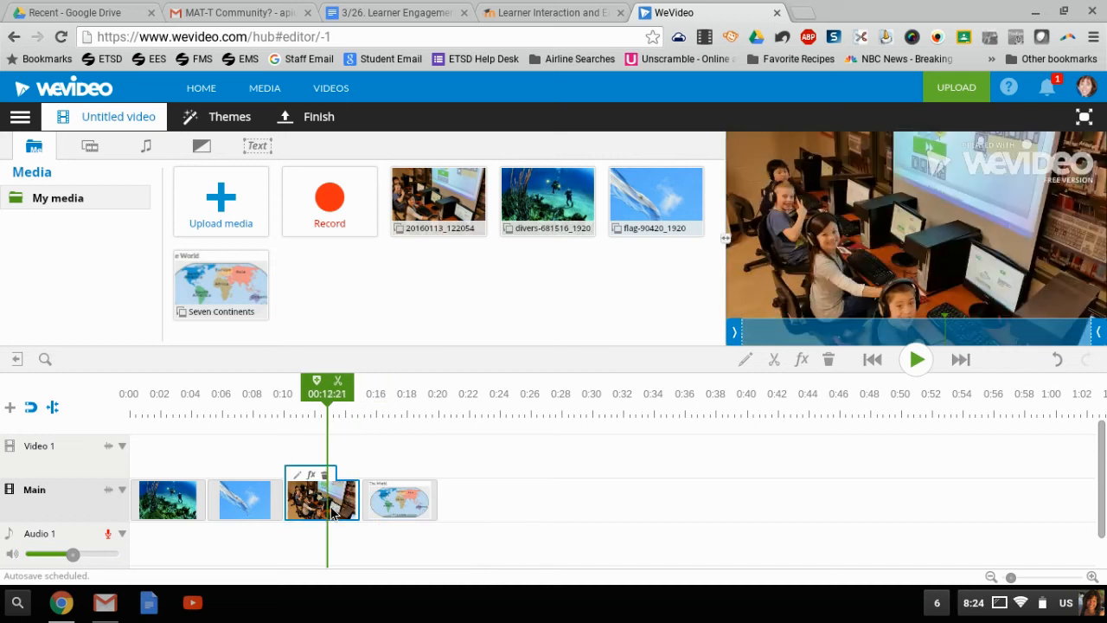
{"action": "left_click", "coordinate": [406, 501]}
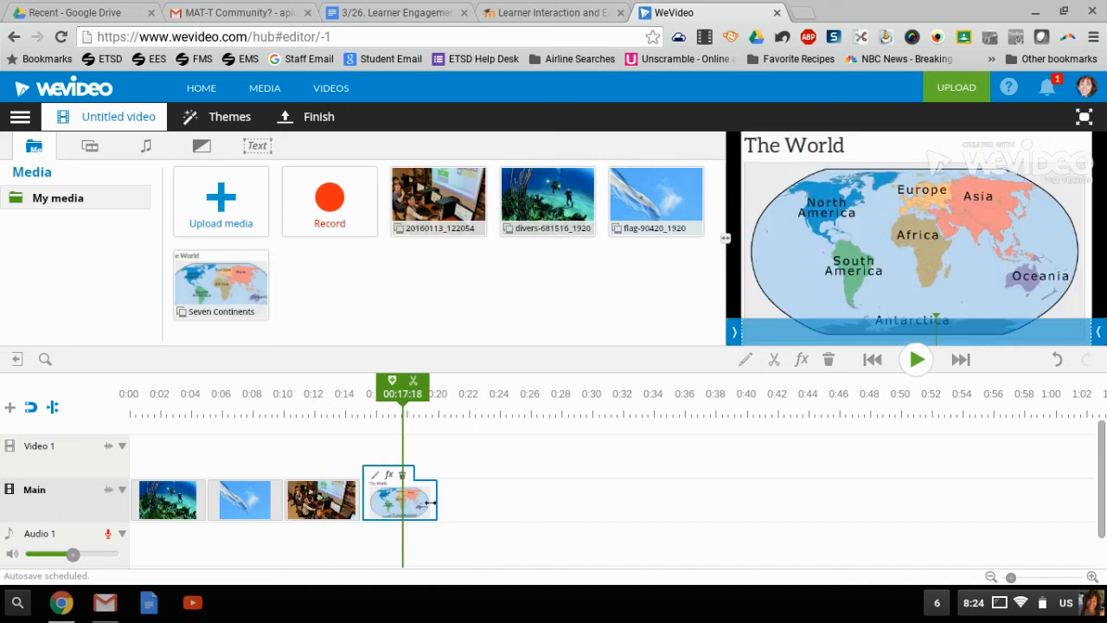
{"action": "left_click_drag", "start_coordinate": [436, 503], "coordinate": [409, 507]}
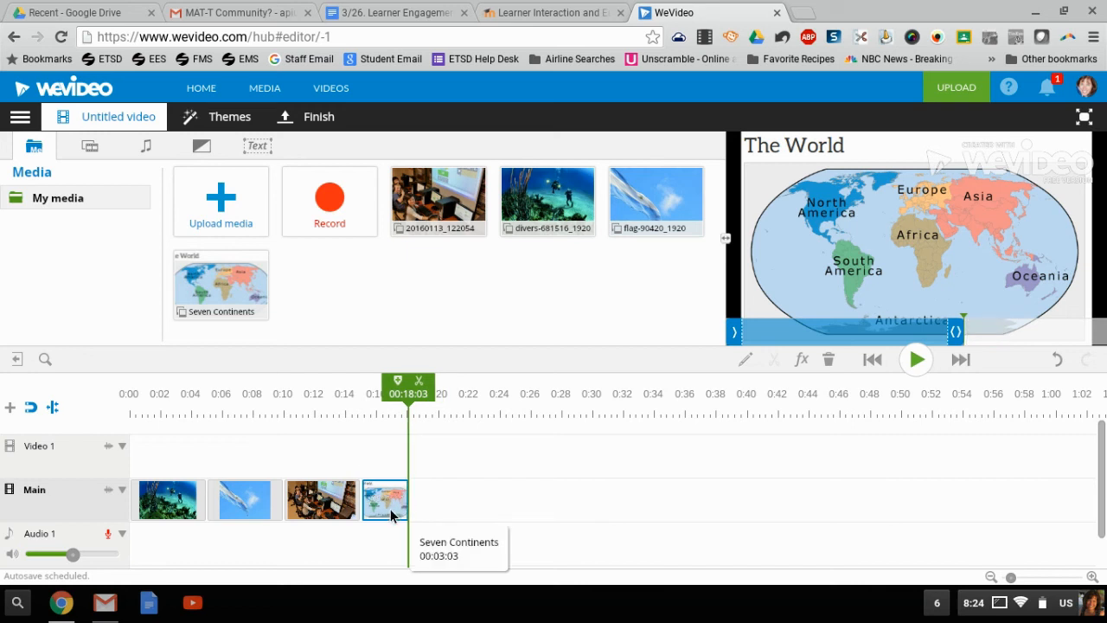
{"action": "left_click_drag", "start_coordinate": [390, 514], "coordinate": [457, 506]}
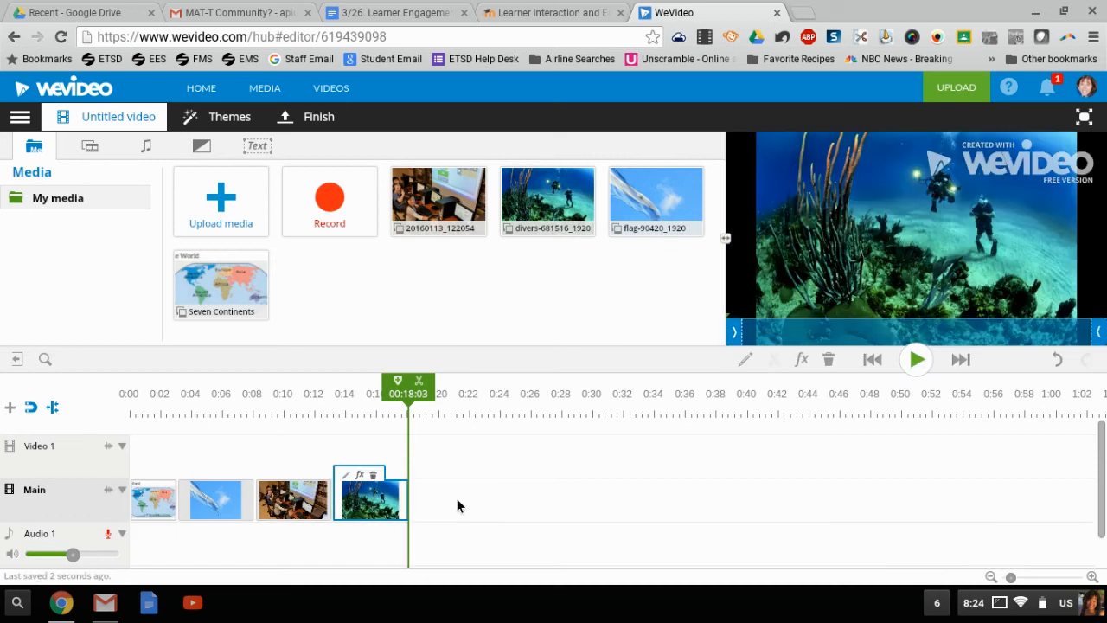
Add a plain Text title at the beginning of the Main track and another after the last clip.
{"action": "left_click", "coordinate": [269, 149]}
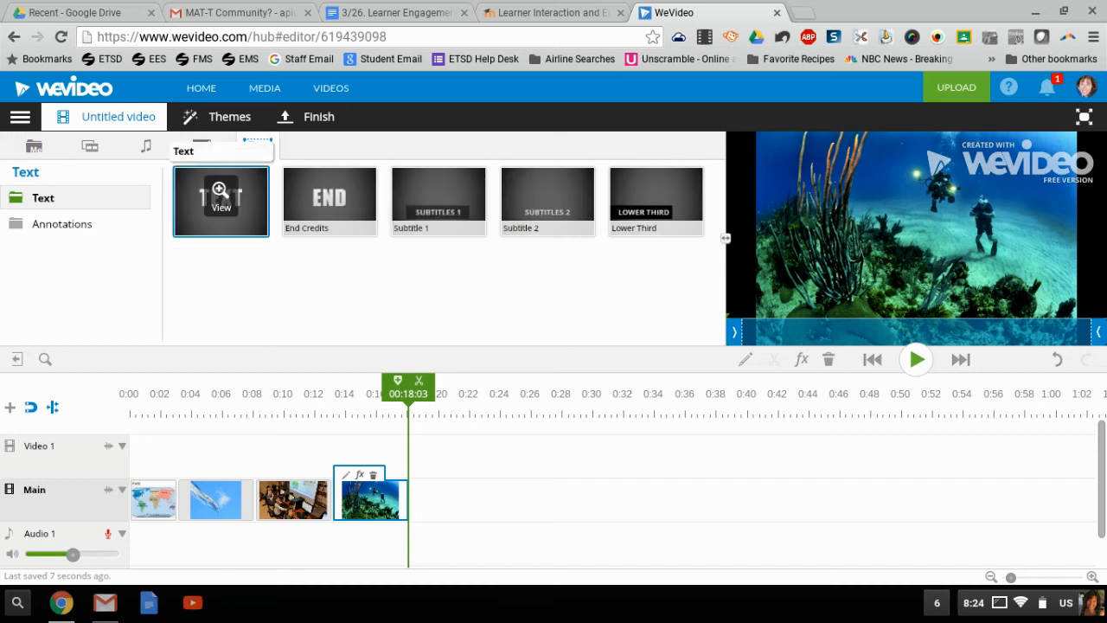
{"action": "left_click_drag", "start_coordinate": [221, 192], "coordinate": [160, 497]}
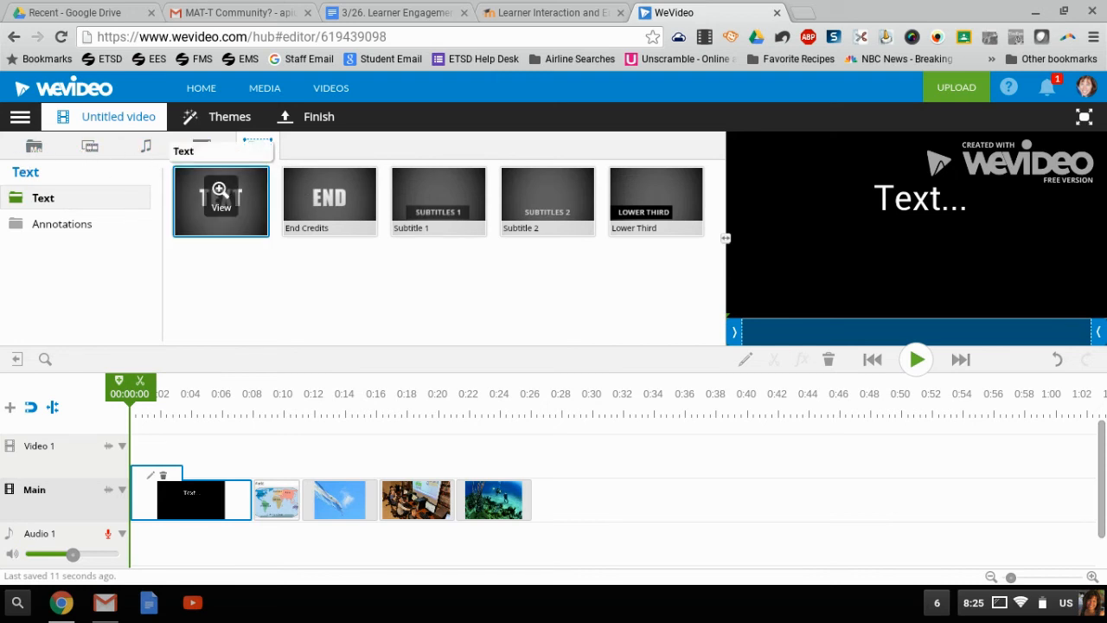
{"action": "left_click_drag", "start_coordinate": [221, 199], "coordinate": [582, 500]}
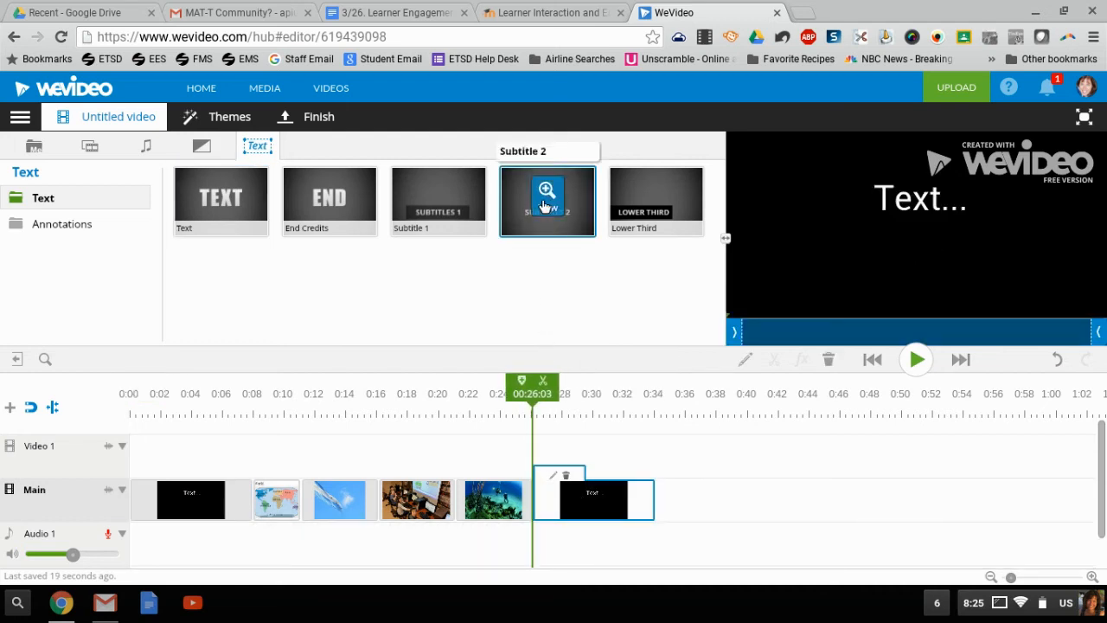
Add a Subtitle 2 text on the Video 1 track above the flag clip and trim it to end with that clip.
{"action": "left_click_drag", "start_coordinate": [523, 204], "coordinate": [342, 450]}
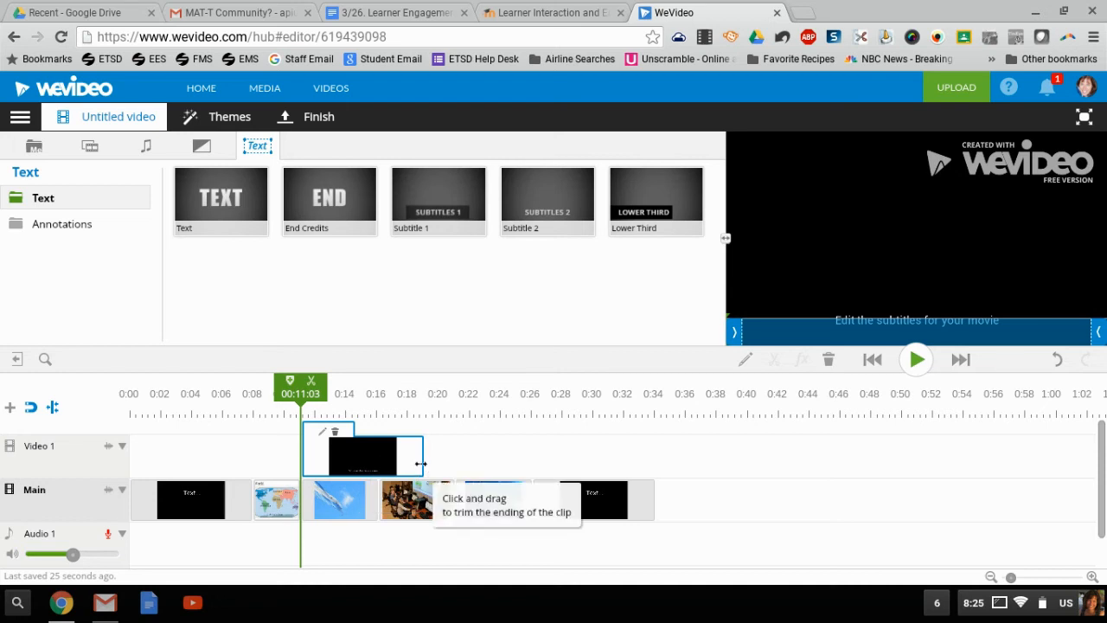
{"action": "left_click_drag", "start_coordinate": [422, 464], "coordinate": [376, 476]}
{"action": "left_click_drag", "start_coordinate": [376, 476], "coordinate": [376, 476]}
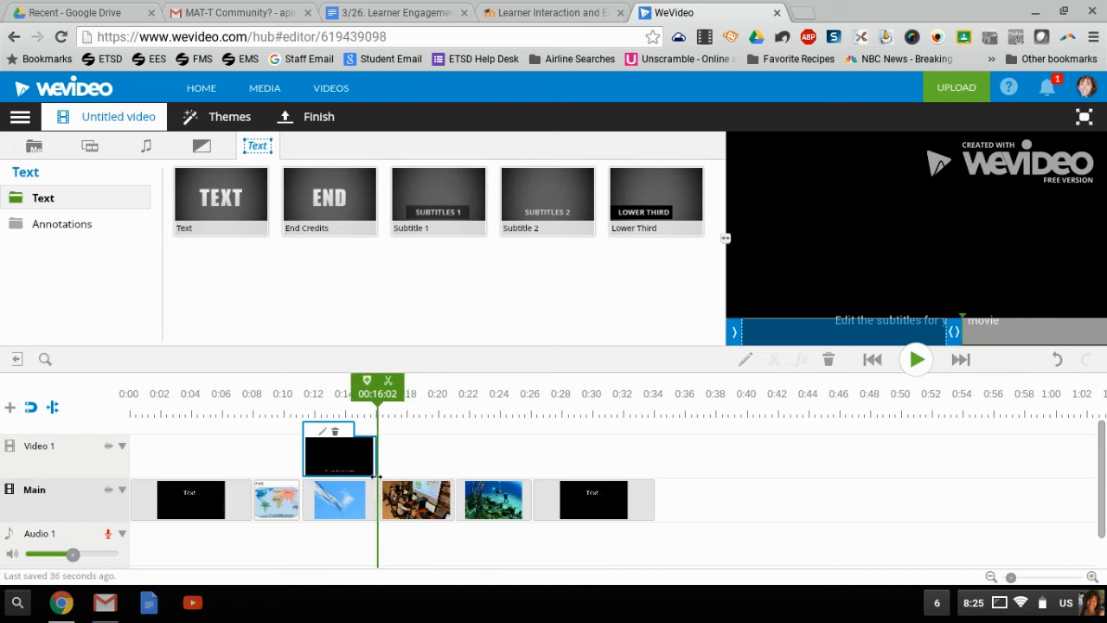
Replace the default text of the subtitle above the flag clip with "Flag of Argentina".
{"action": "double_click", "coordinate": [329, 442]}
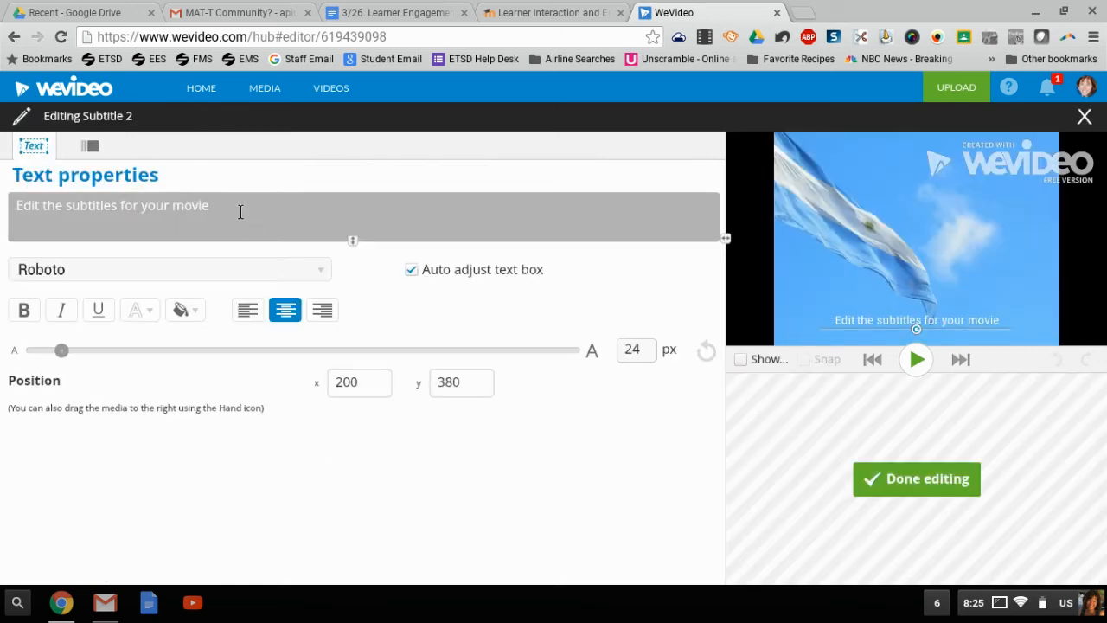
{"action": "key", "text": "BackSpace"}
{"action": "key", "text": "BackSpace"}
{"action": "key", "text": "BackSpace"}
{"action": "key", "text": "BackSpace"}
{"action": "key", "text": "BackSpace"}
{"action": "key", "text": "BackSpace"}
{"action": "key", "text": "BackSpace"}
{"action": "key", "text": "BackSpace"}
{"action": "key", "text": "BackSpace"}
{"action": "key", "text": "BackSpace"}
{"action": "key", "text": "BackSpace"}
{"action": "key", "text": "BackSpace"}
{"action": "key", "text": "BackSpace"}
{"action": "key", "text": "BackSpace"}
{"action": "key", "text": "BackSpace"}
{"action": "key", "text": "BackSpace"}
{"action": "key", "text": "BackSpace"}
{"action": "key", "text": "BackSpace"}
{"action": "key", "text": "BackSpace"}
{"action": "key", "text": "BackSpace"}
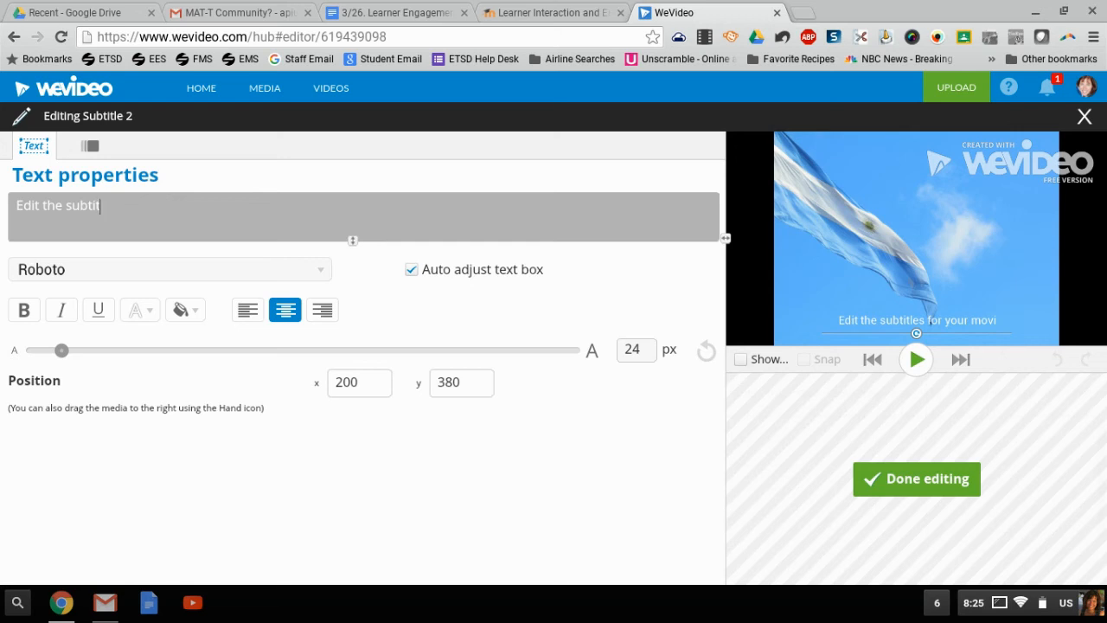
{"action": "key", "text": "BackSpace"}
{"action": "key", "text": "BackSpace"}
{"action": "key", "text": "BackSpace"}
{"action": "key", "text": "BackSpace"}
{"action": "key", "text": "BackSpace"}
{"action": "key", "text": "BackSpace"}
{"action": "key", "text": "BackSpace"}
{"action": "key", "text": "BackSpace"}
{"action": "key", "text": "BackSpace"}
{"action": "key", "text": "BackSpace"}
{"action": "type", "text": "Flag"}
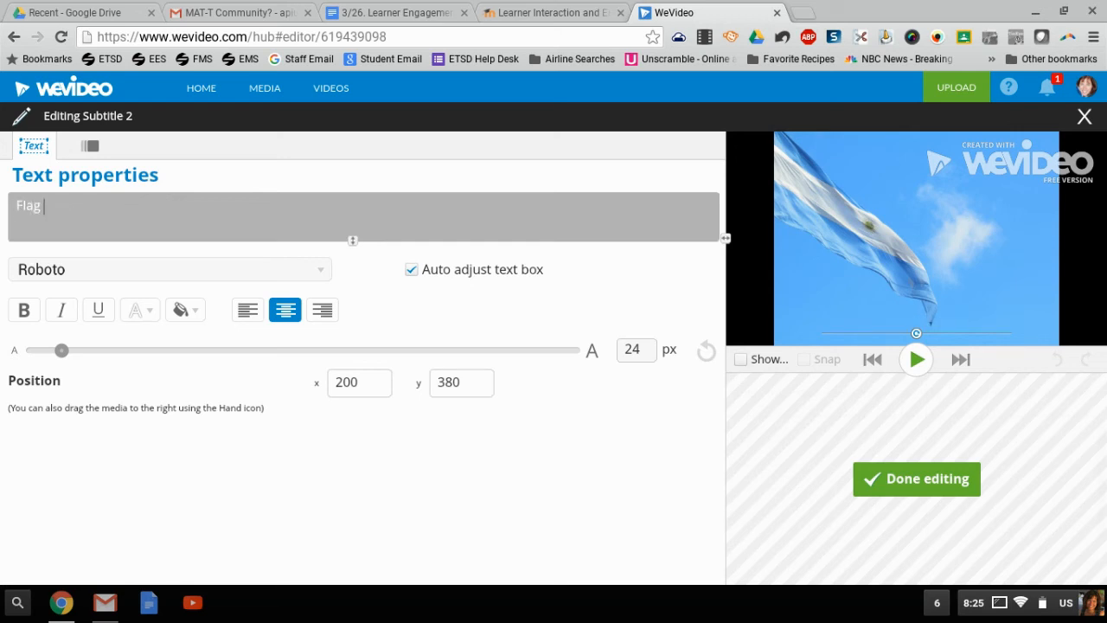
{"action": "type", "text": " of Argentina"}
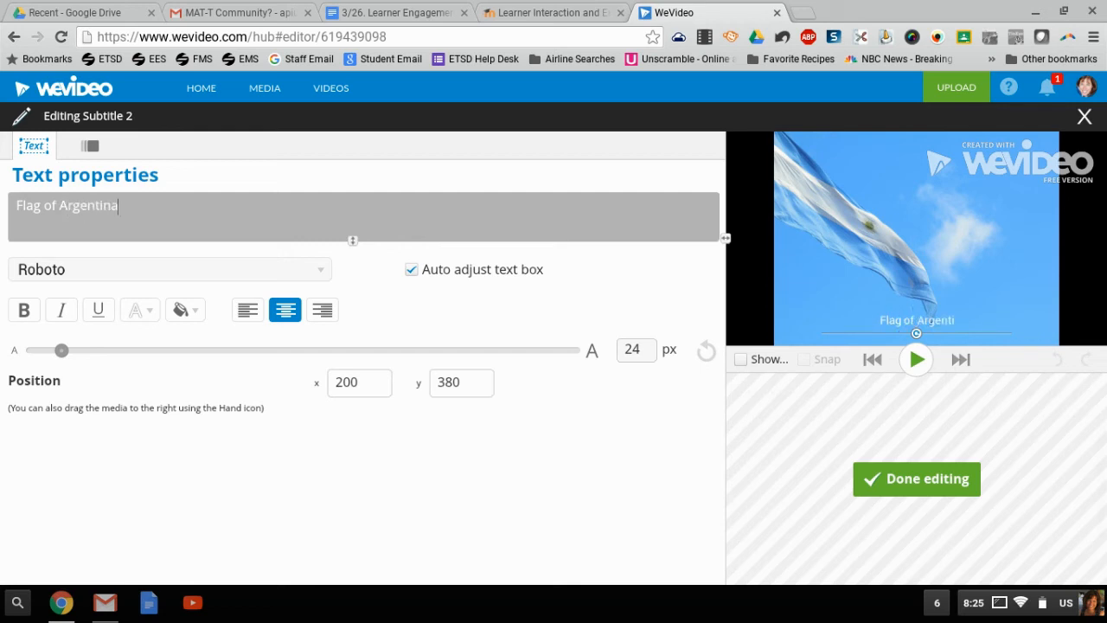
Set the "Flag of Argentina" subtitle's font to Habibi and its text size to 36 px.
{"action": "left_click_drag", "start_coordinate": [134, 211], "coordinate": [15, 207]}
{"action": "left_click", "coordinate": [78, 269]}
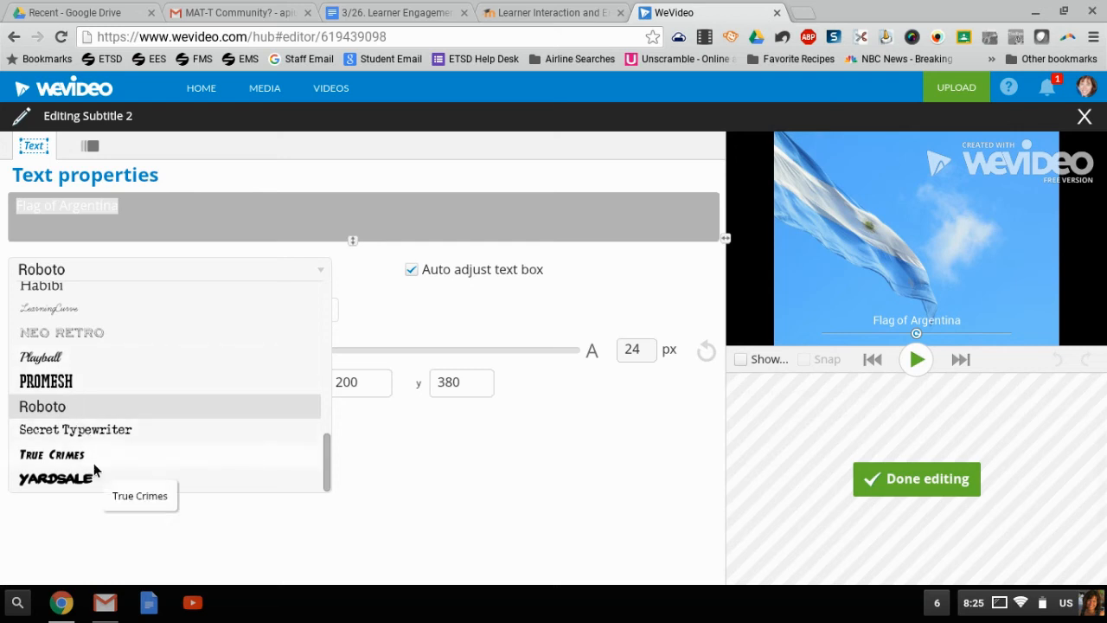
{"action": "left_click_drag", "start_coordinate": [330, 452], "coordinate": [328, 417]}
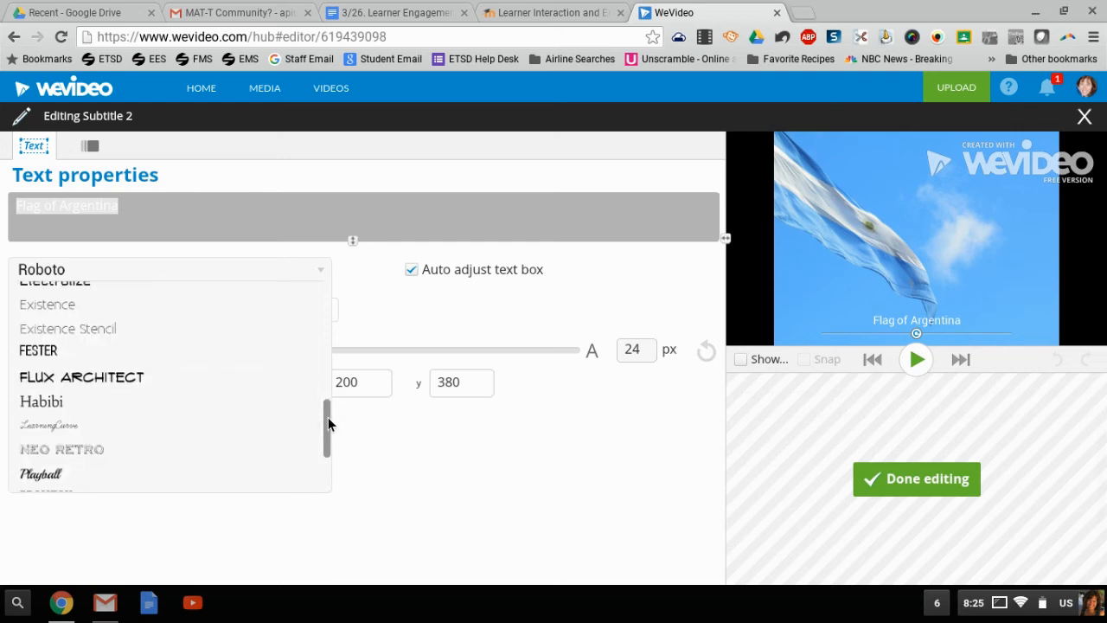
{"action": "left_click", "coordinate": [41, 402]}
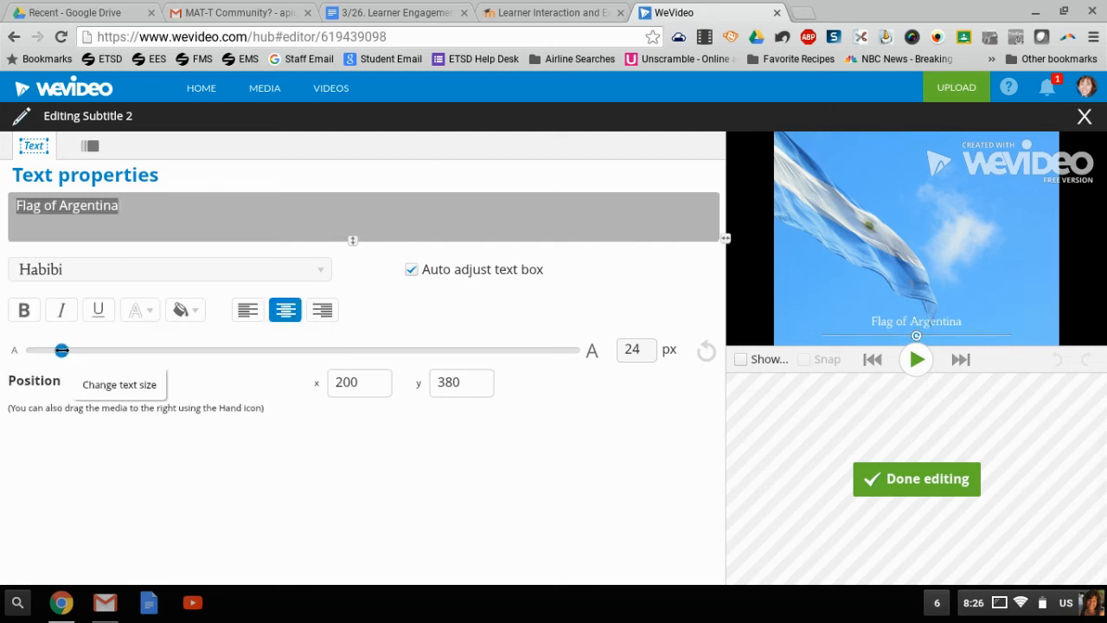
{"action": "left_click_drag", "start_coordinate": [62, 349], "coordinate": [85, 350]}
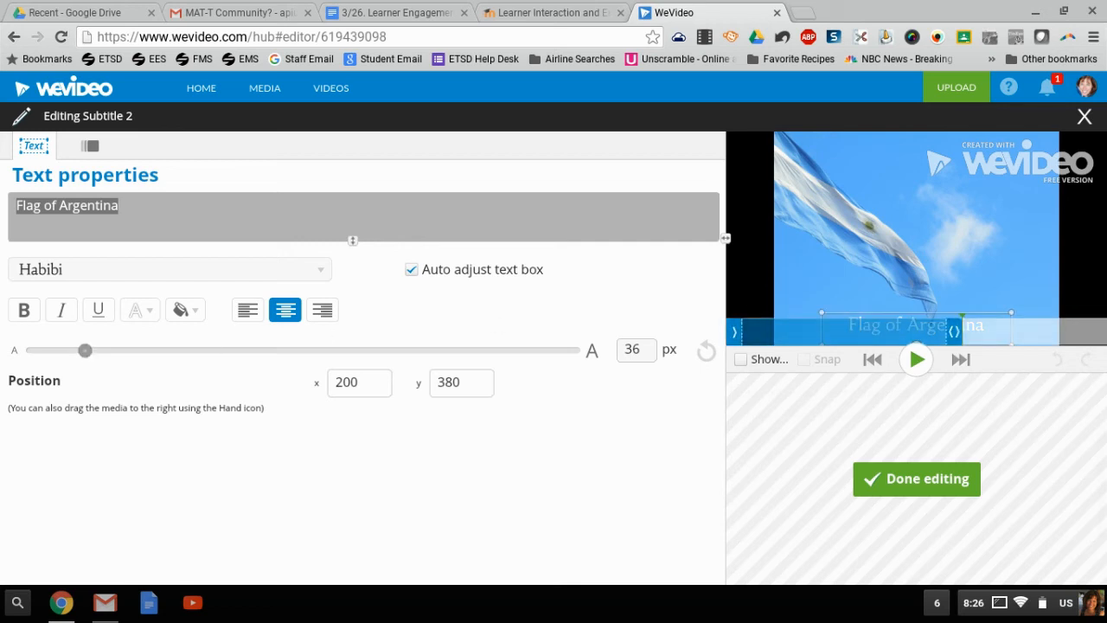
Move the subtitle into the sky beside the flag, resize its text box to fit one line at about x 295, y 111, and finish editing.
{"action": "left_click_drag", "start_coordinate": [871, 317], "coordinate": [922, 187]}
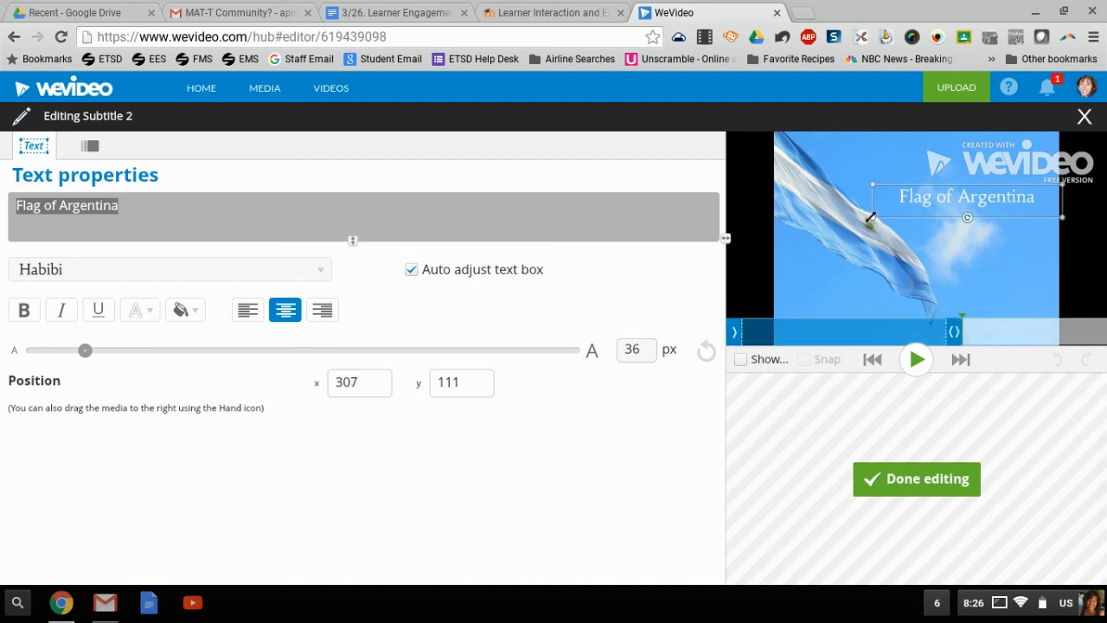
{"action": "left_click_drag", "start_coordinate": [875, 219], "coordinate": [921, 240]}
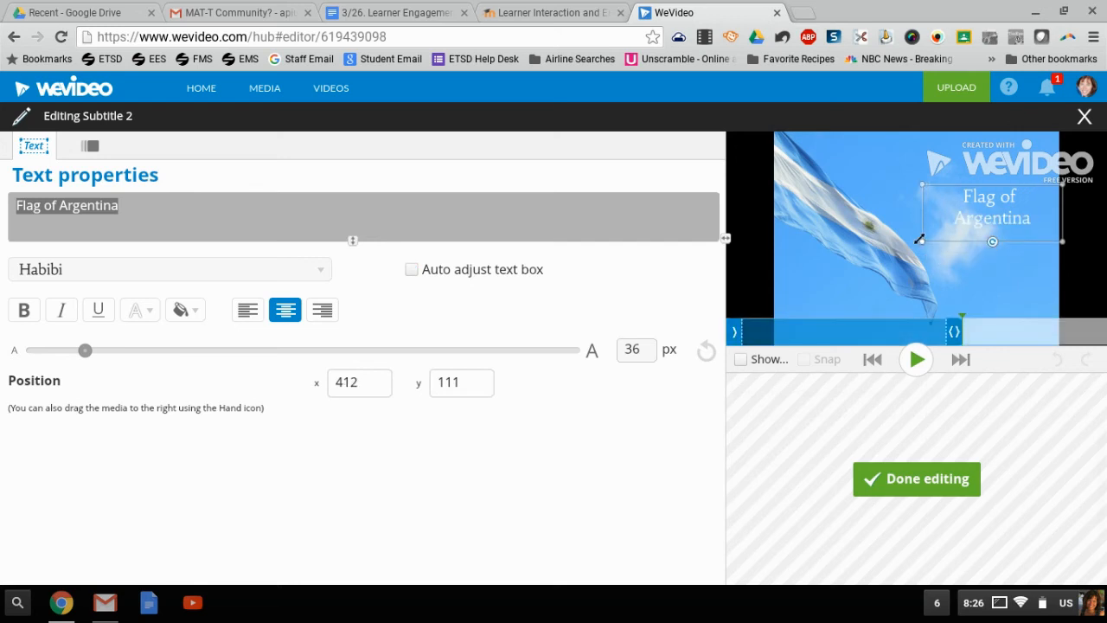
{"action": "left_click_drag", "start_coordinate": [920, 245], "coordinate": [865, 231]}
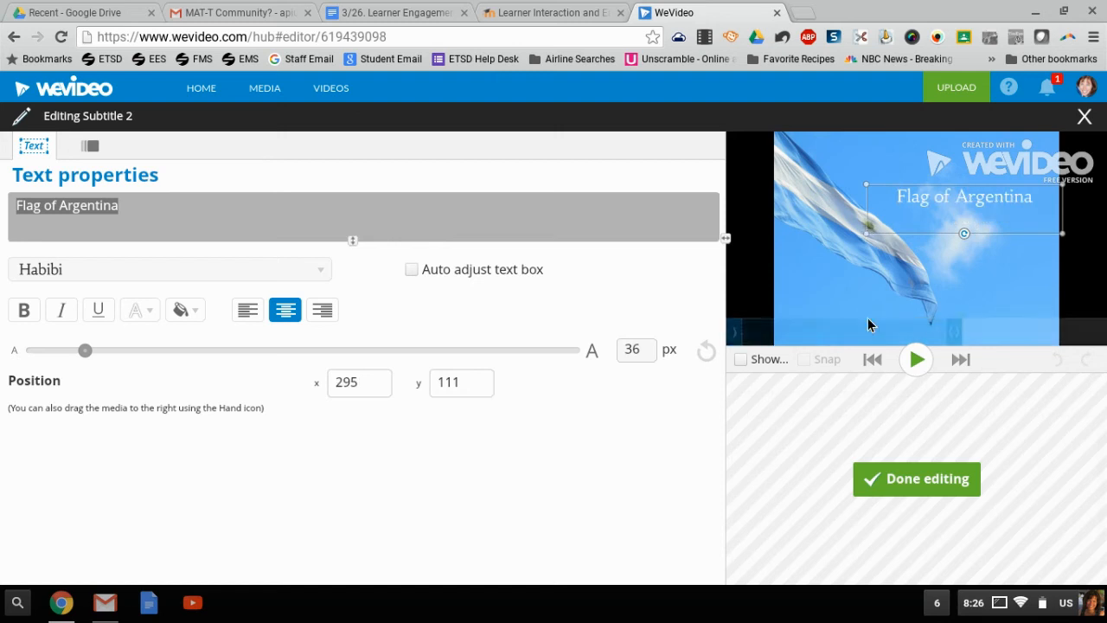
{"action": "left_click", "coordinate": [903, 481]}
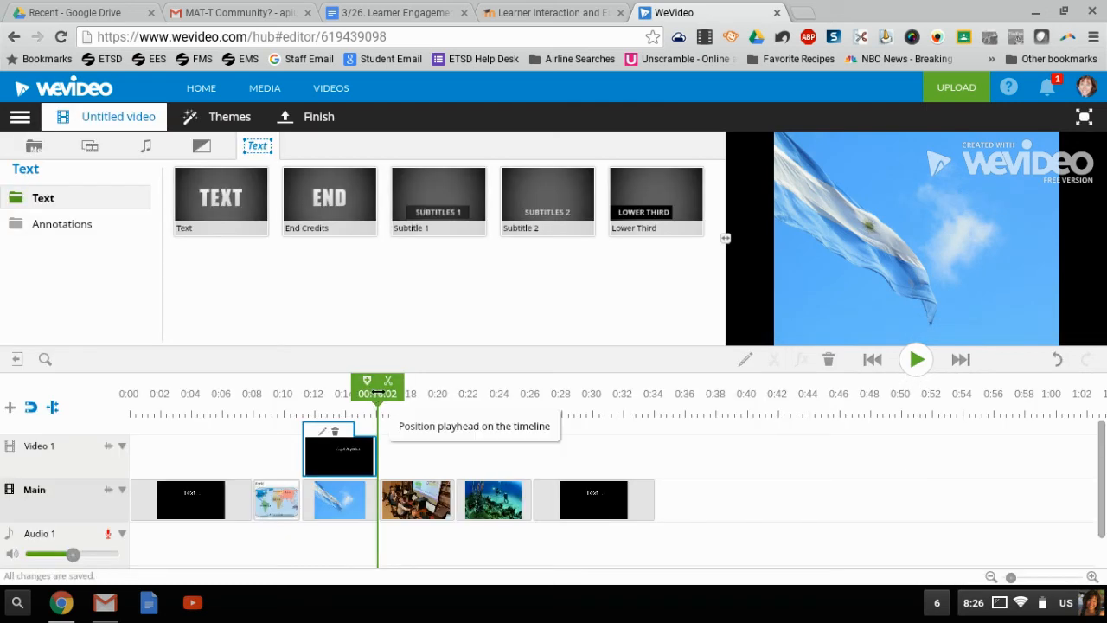
Preview the slideshow from about 11 seconds, just before the flag clip, to check the subtitle.
{"action": "left_click_drag", "start_coordinate": [378, 391], "coordinate": [298, 394]}
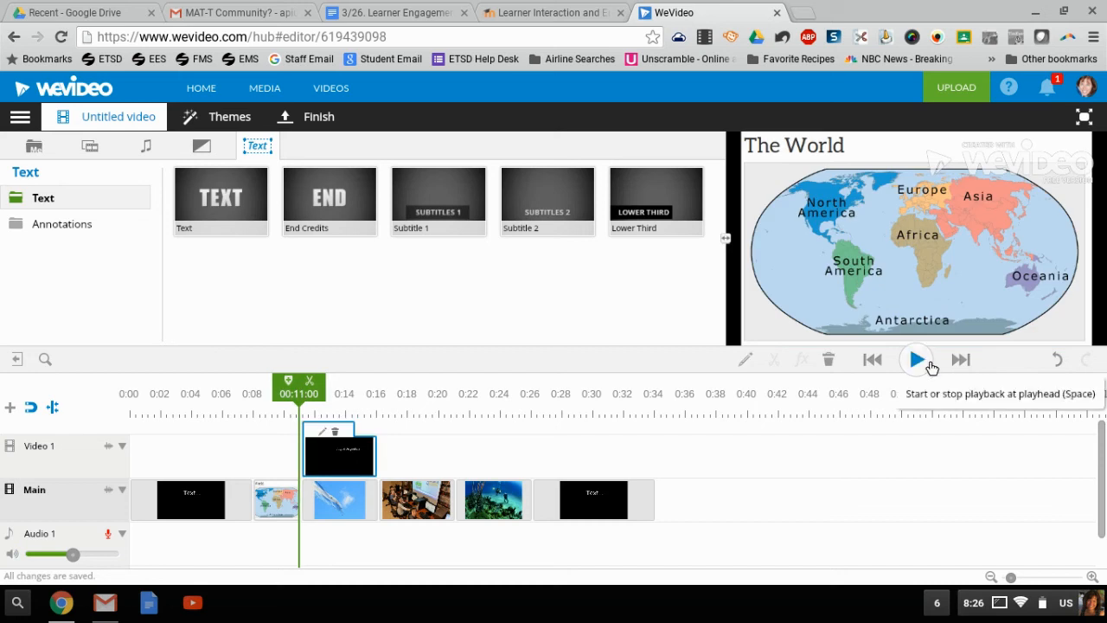
{"action": "left_click", "coordinate": [930, 364]}
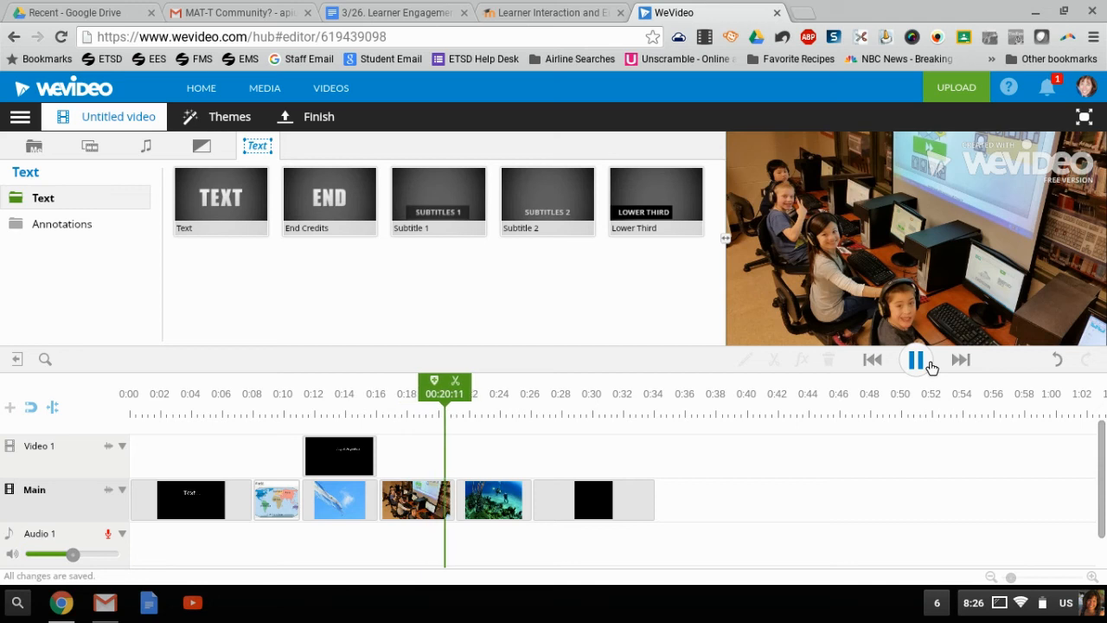
{"action": "left_click", "coordinate": [339, 456]}
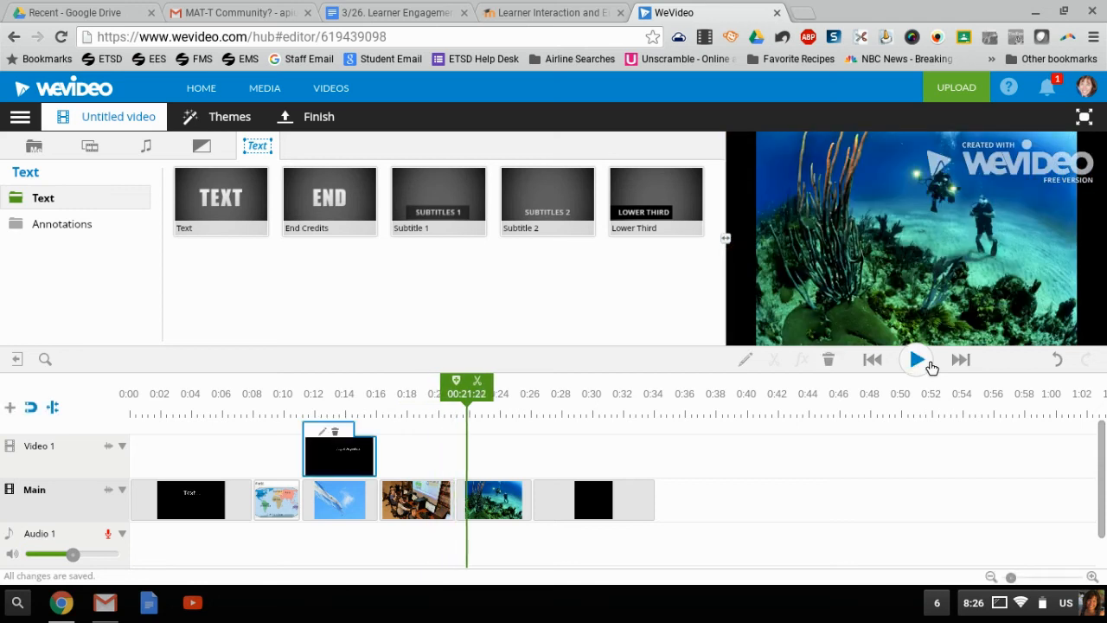
Add Cross fade transitions on the Main track from the opening title through the map, flag and classroom clips to the divers clip.
{"action": "left_click", "coordinate": [211, 154]}
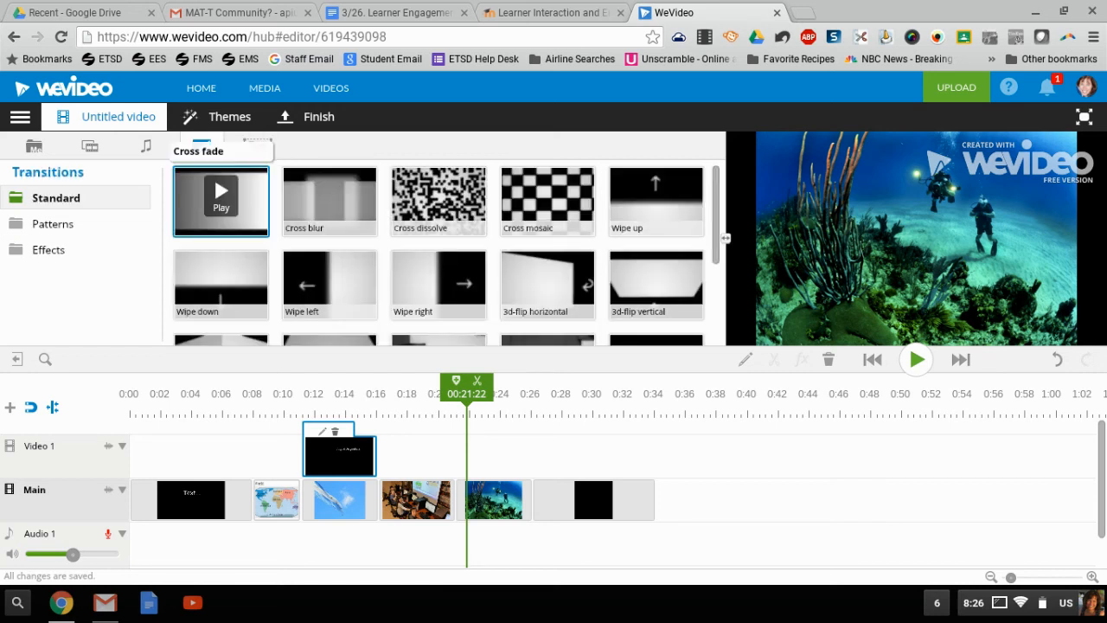
{"action": "left_click_drag", "start_coordinate": [220, 199], "coordinate": [282, 506]}
{"action": "mouse_move", "coordinate": [257, 197]}
{"action": "left_mouse_down"}
{"action": "mouse_move", "coordinate": [307, 516]}
{"action": "mouse_move", "coordinate": [312, 502]}
{"action": "mouse_move", "coordinate": [340, 508]}
{"action": "left_mouse_up"}
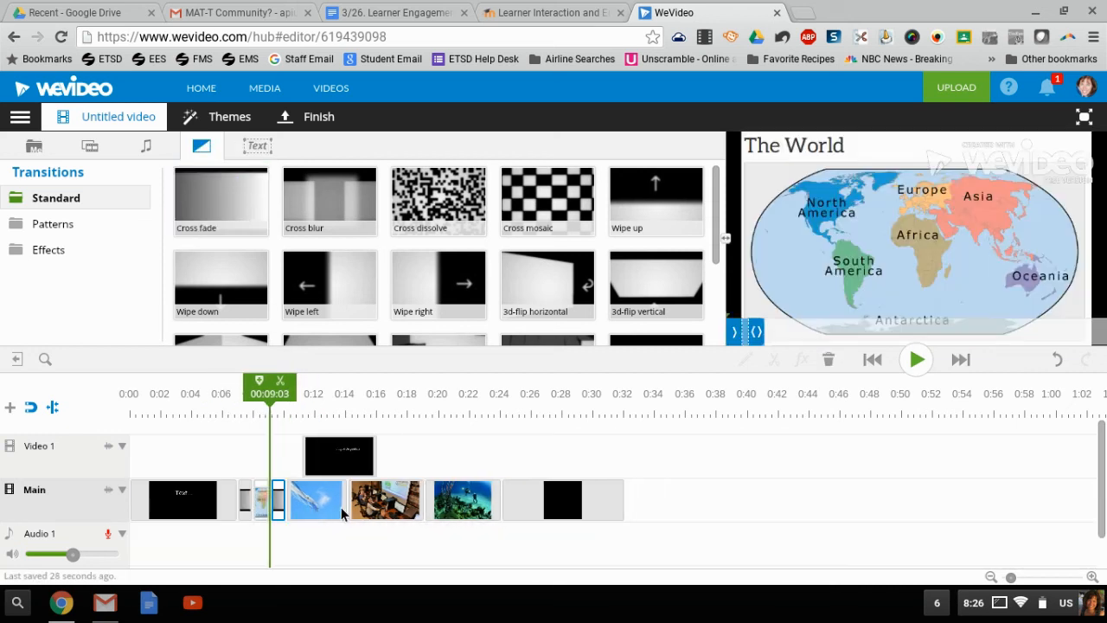
{"action": "mouse_move", "coordinate": [222, 199]}
{"action": "left_mouse_down"}
{"action": "mouse_move", "coordinate": [316, 441]}
{"action": "mouse_move", "coordinate": [408, 456]}
{"action": "mouse_move", "coordinate": [390, 504]}
{"action": "left_mouse_up"}
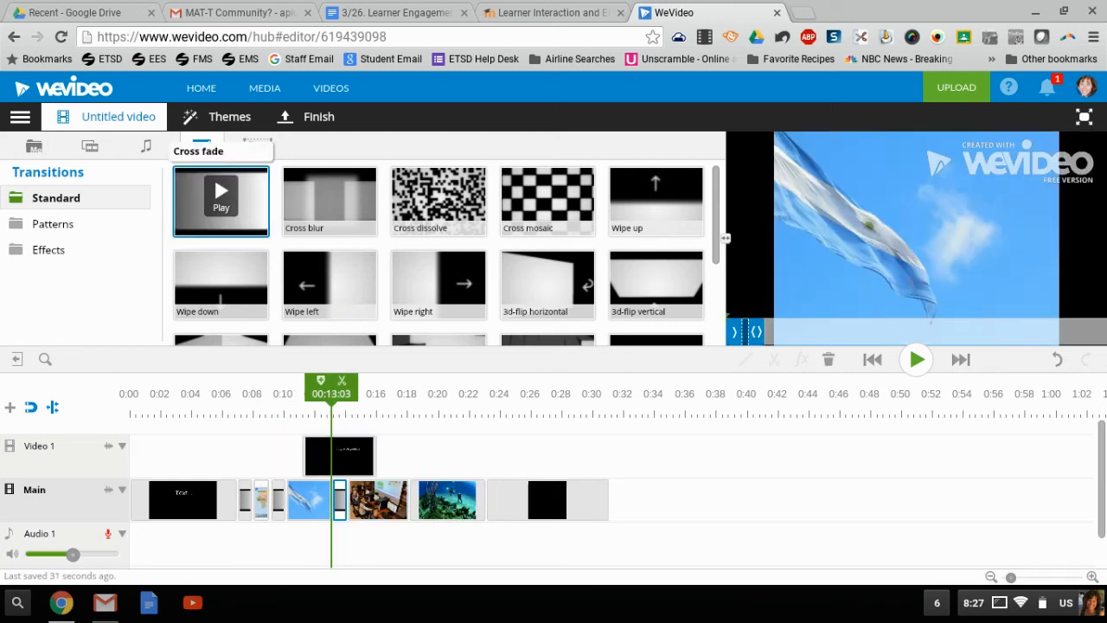
{"action": "mouse_move", "coordinate": [223, 197]}
{"action": "left_mouse_down"}
{"action": "mouse_move", "coordinate": [500, 485]}
{"action": "mouse_move", "coordinate": [403, 504]}
{"action": "left_mouse_up"}
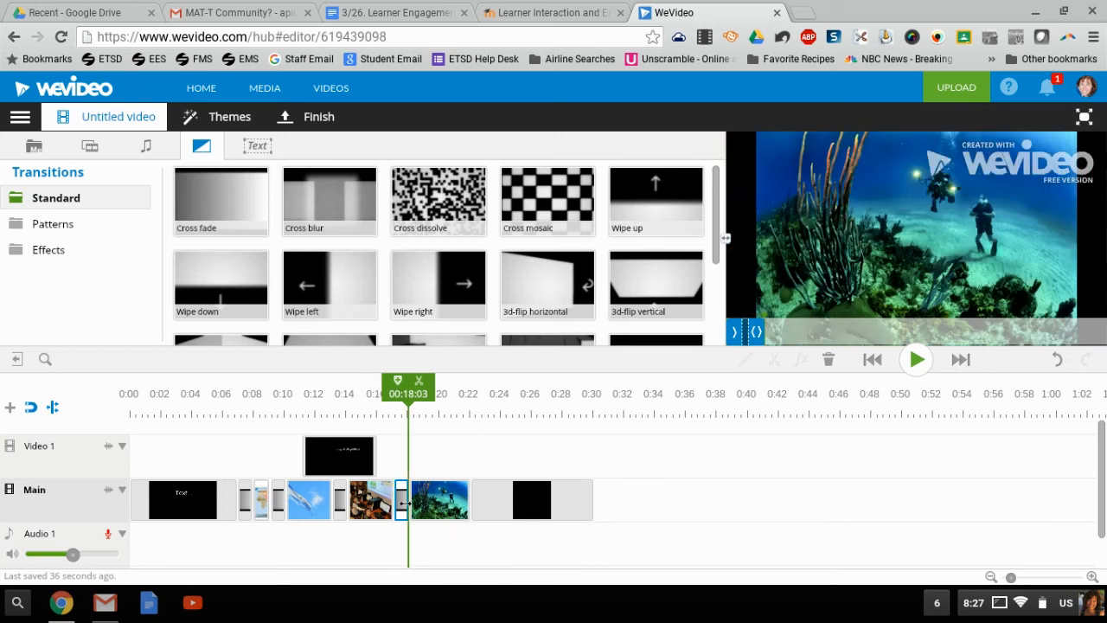
Slightly shorten the cross fade between the classroom and divers clips.
{"action": "left_click", "coordinate": [399, 499]}
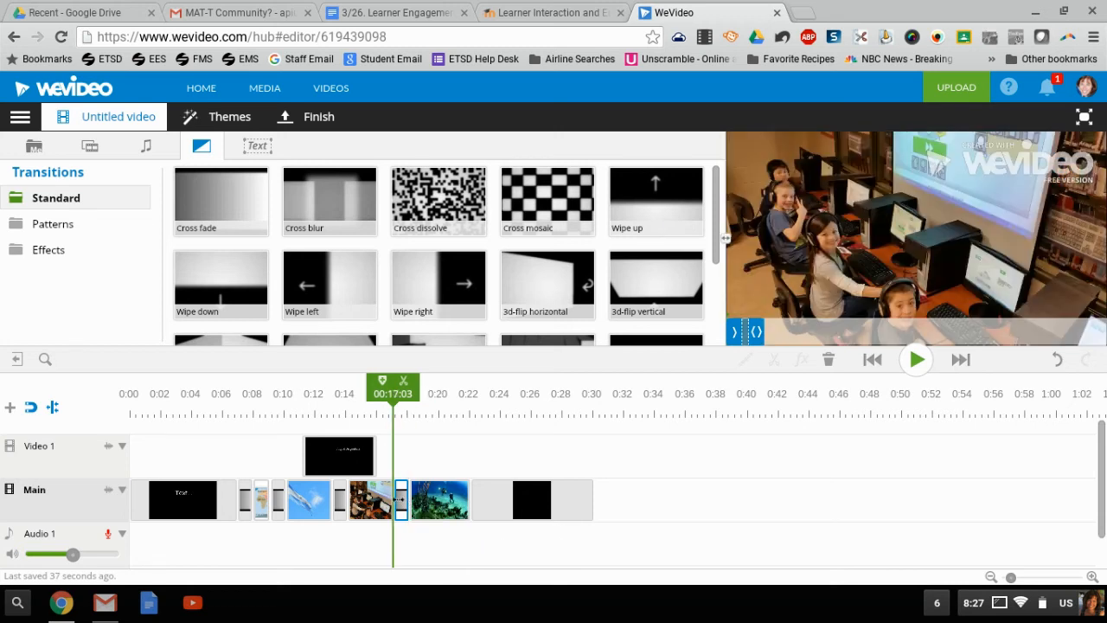
{"action": "left_click", "coordinate": [1092, 577]}
{"action": "left_click", "coordinate": [1093, 577]}
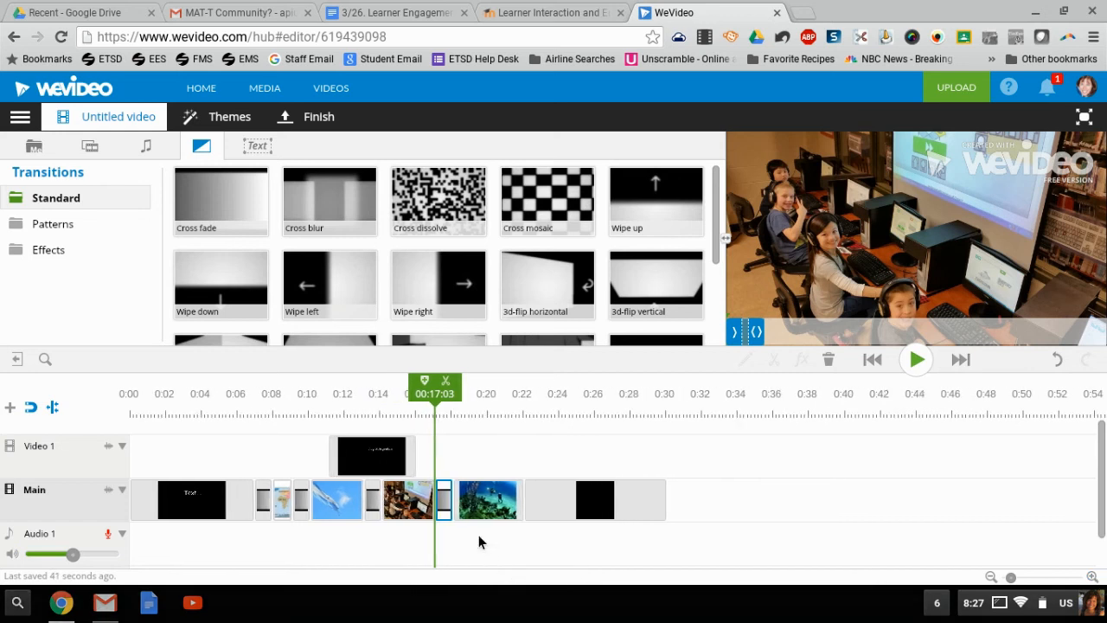
{"action": "left_click", "coordinate": [448, 506]}
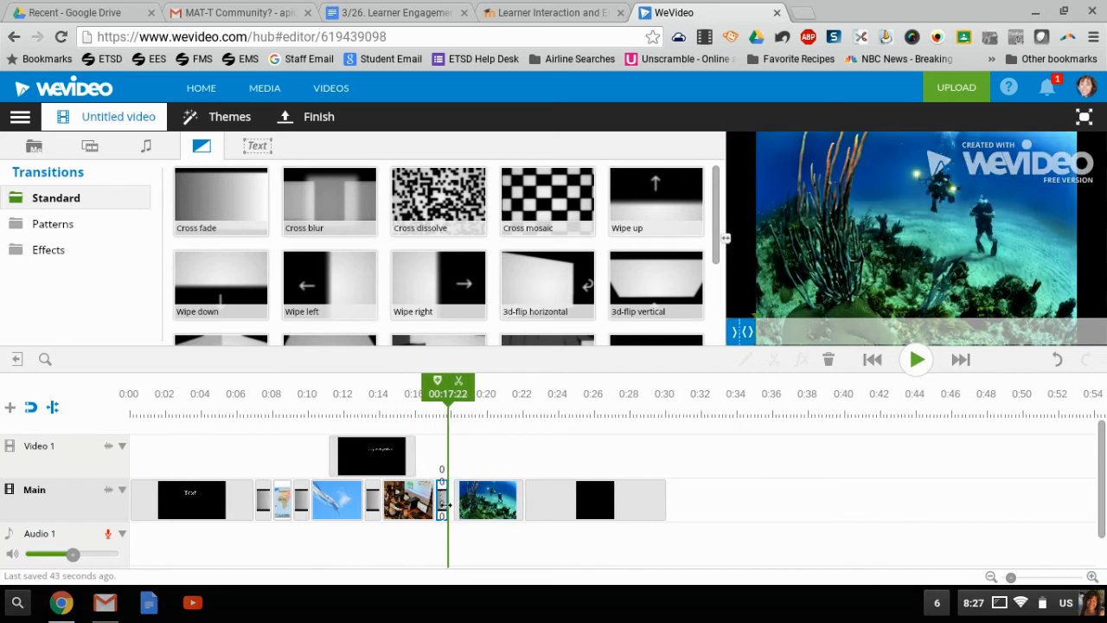
{"action": "left_click_drag", "start_coordinate": [446, 505], "coordinate": [450, 505]}
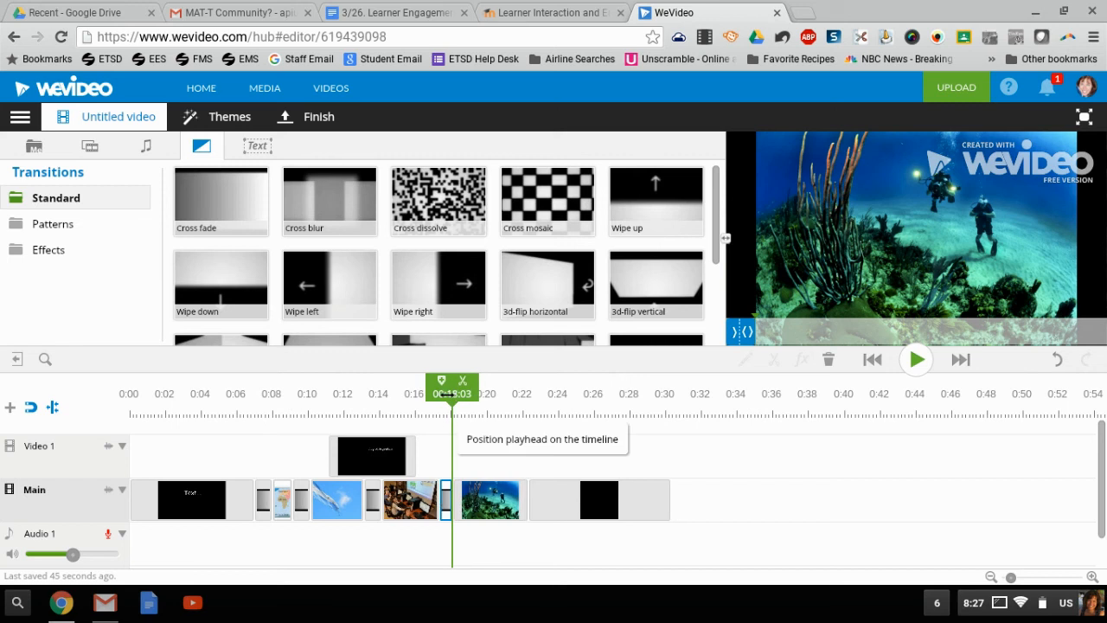
Realign the subtitle on the Video 1 track with the start of the flag clip and trim its end to match that clip.
{"action": "left_click_drag", "start_coordinate": [454, 389], "coordinate": [277, 430]}
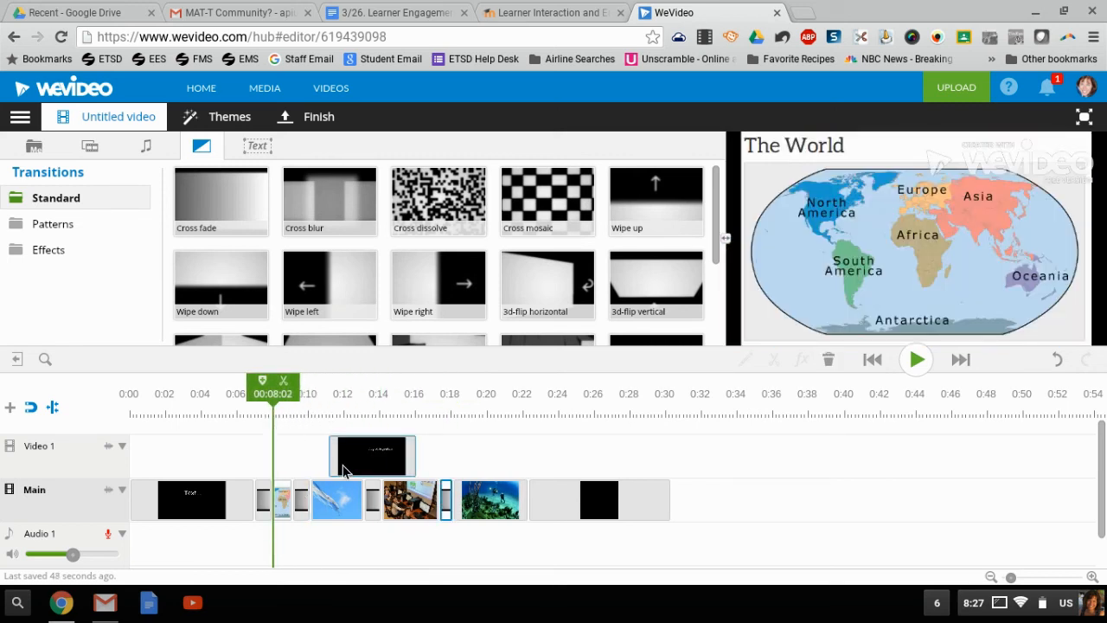
{"action": "left_click_drag", "start_coordinate": [332, 465], "coordinate": [312, 473]}
{"action": "left_click_drag", "start_coordinate": [395, 459], "coordinate": [364, 460]}
Preview the slideshow from the map clip into the classroom clip to check the transitions and subtitle timing.
{"action": "left_click_drag", "start_coordinate": [363, 397], "coordinate": [284, 397]}
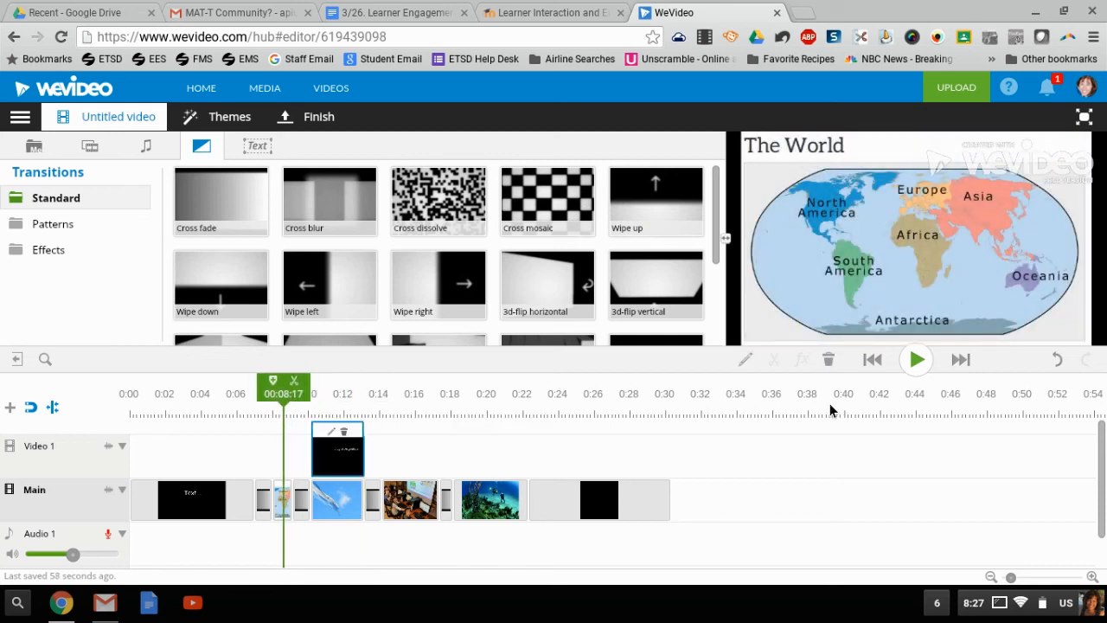
{"action": "left_click", "coordinate": [924, 364]}
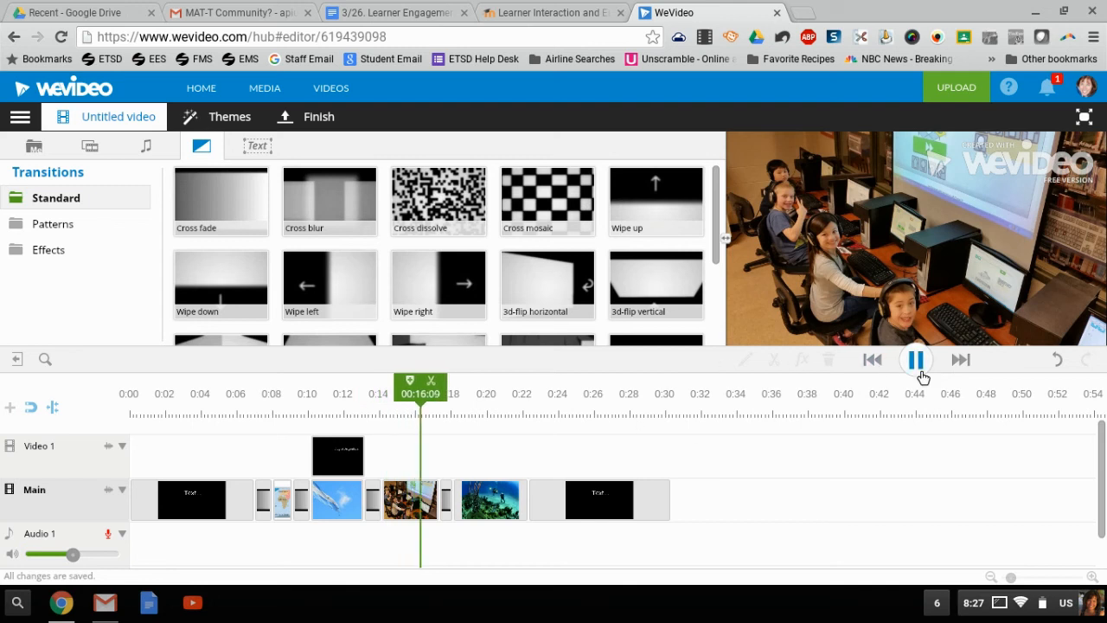
{"action": "left_click", "coordinate": [922, 368]}
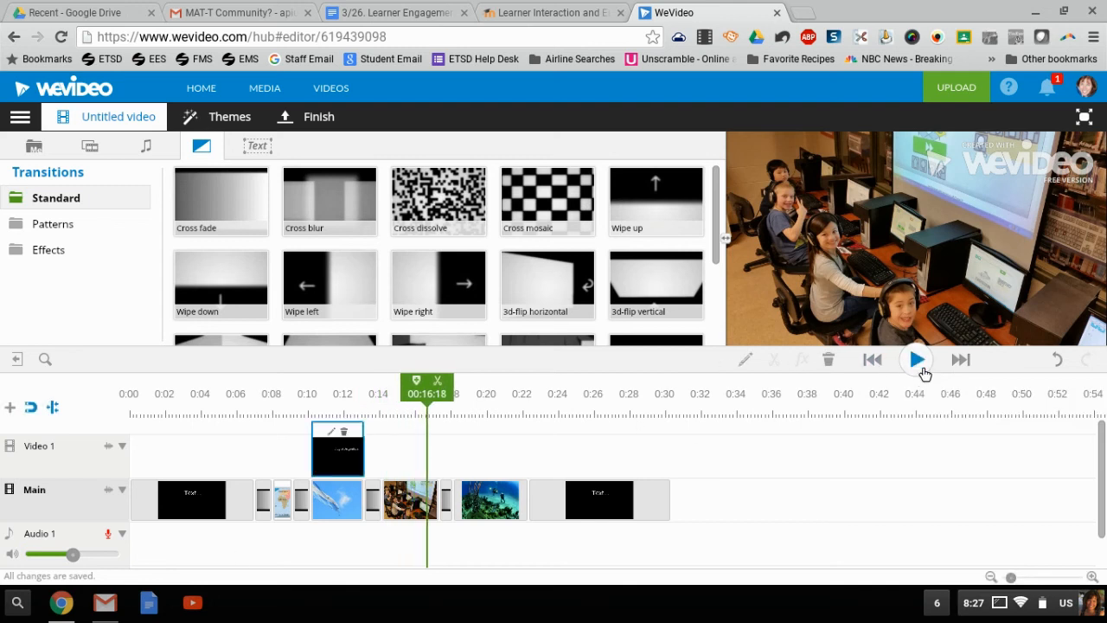
Replace the opening title's default text with "Cultures of the World" and finish editing.
{"action": "left_click", "coordinate": [225, 511]}
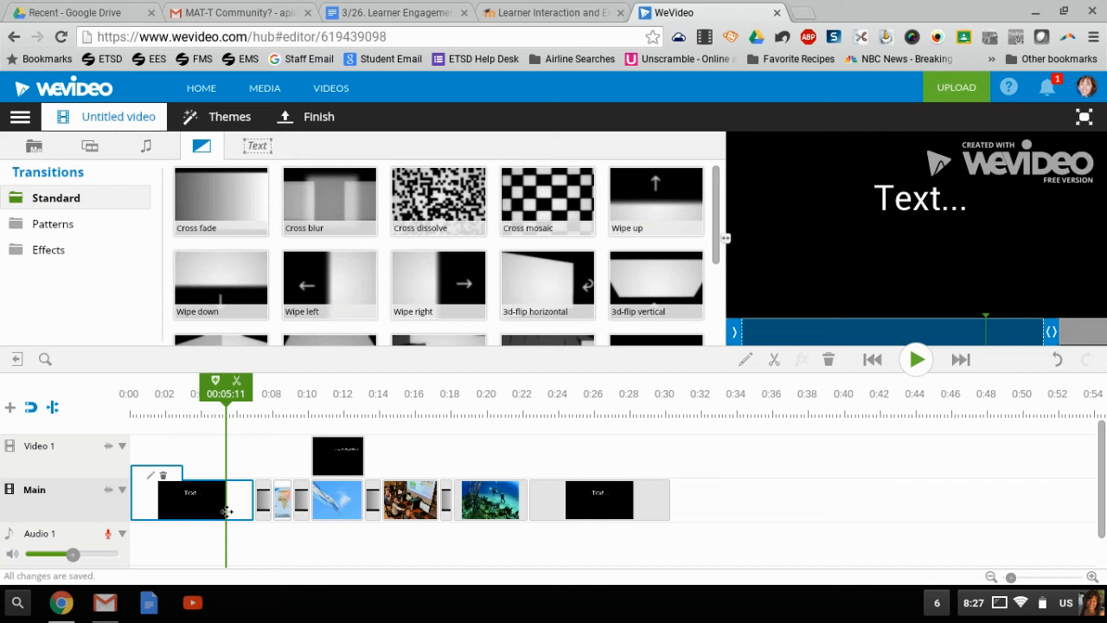
{"action": "left_click", "coordinate": [151, 477]}
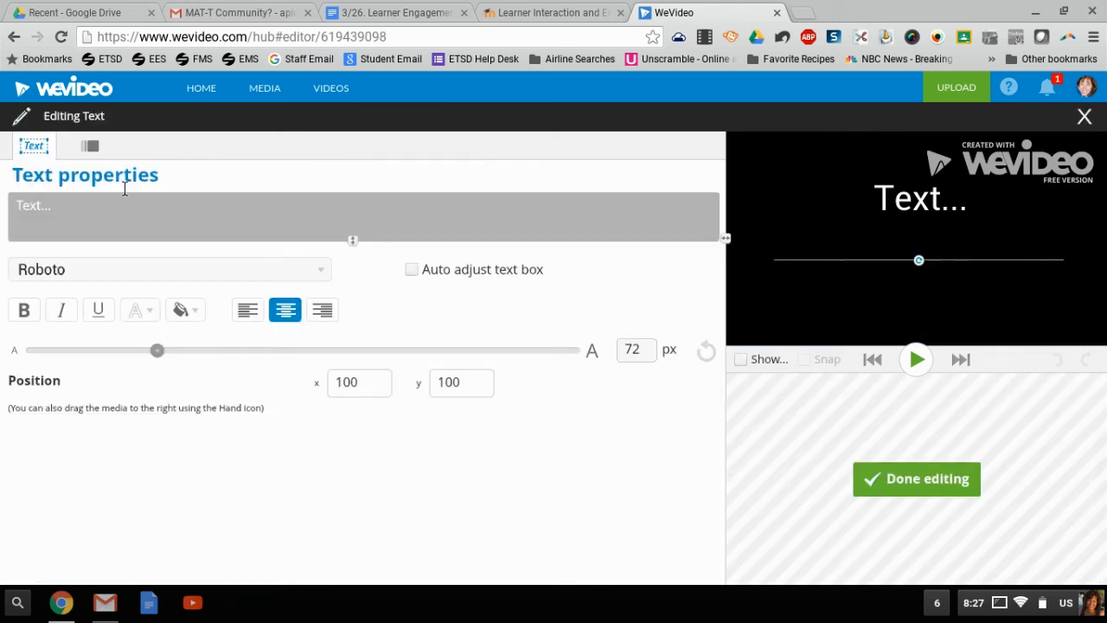
{"action": "key", "text": "BackSpace"}
{"action": "key", "text": "BackSpace"}
{"action": "key", "text": "BackSpace"}
{"action": "key", "text": "BackSpace"}
{"action": "key", "text": "BackSpace"}
{"action": "type", "text": "Cultures of "}
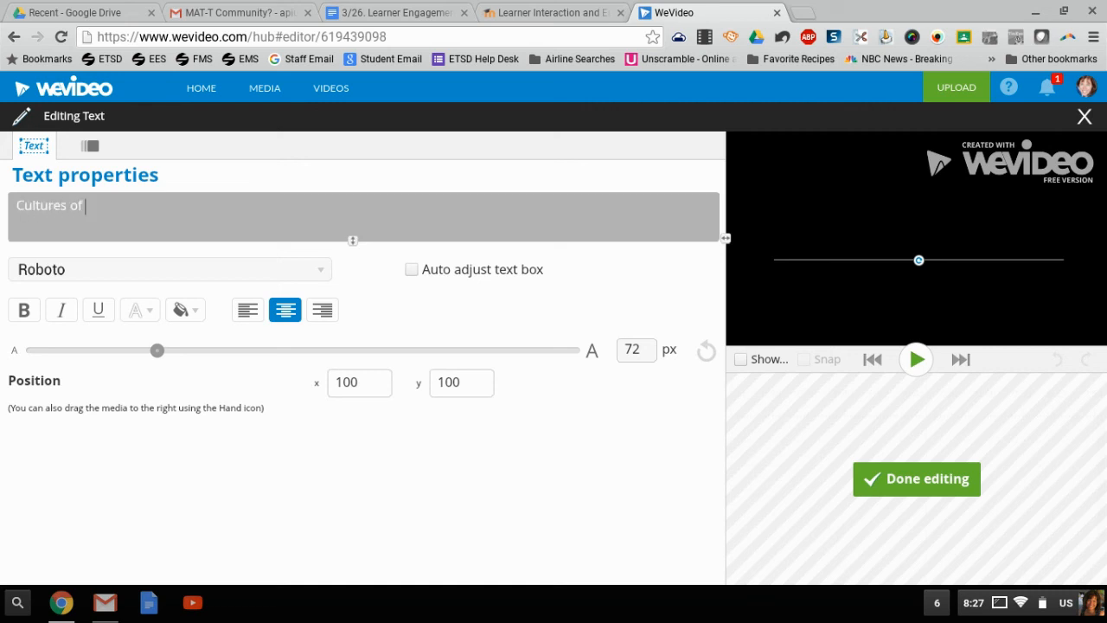
{"action": "type", "text": "the World"}
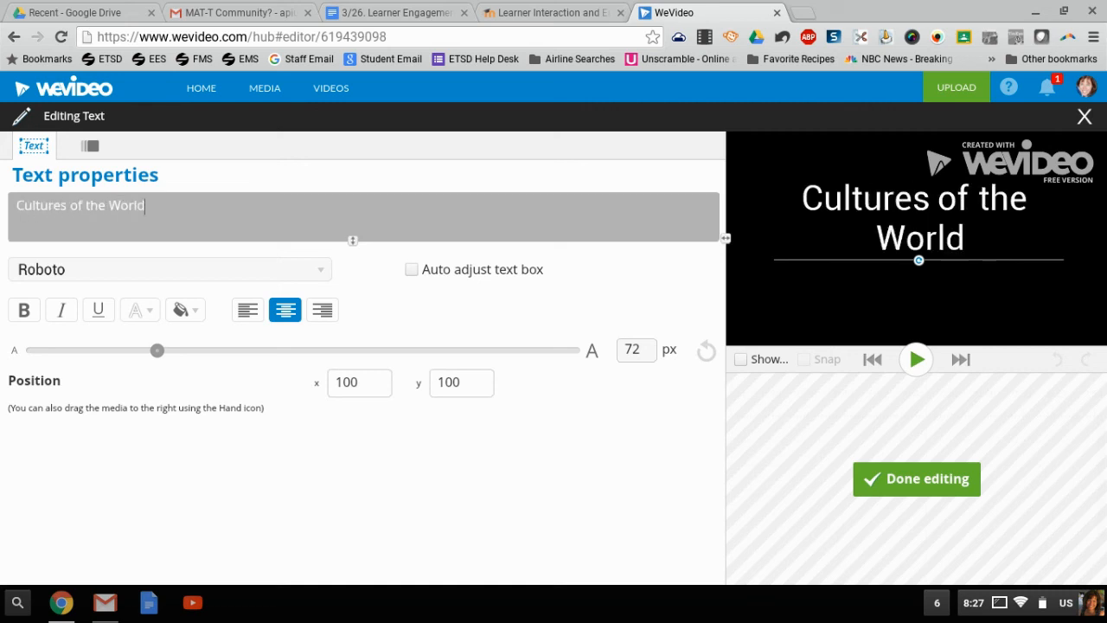
{"action": "left_click", "coordinate": [914, 487]}
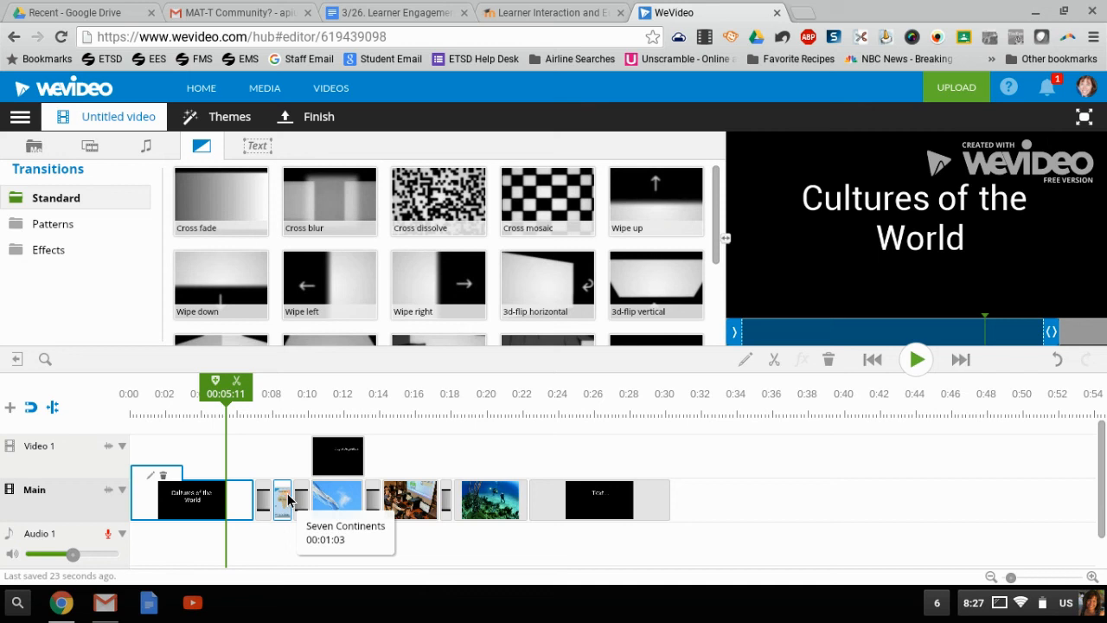
Rename the video "Cultures of the World".
{"action": "left_click", "coordinate": [134, 126]}
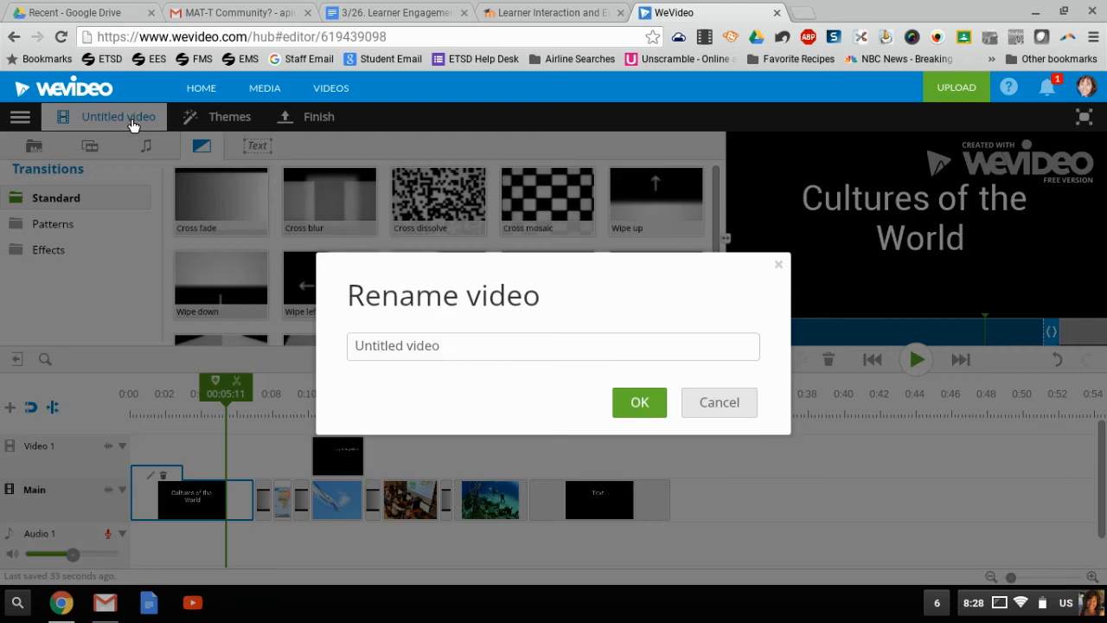
{"action": "left_click", "coordinate": [458, 354]}
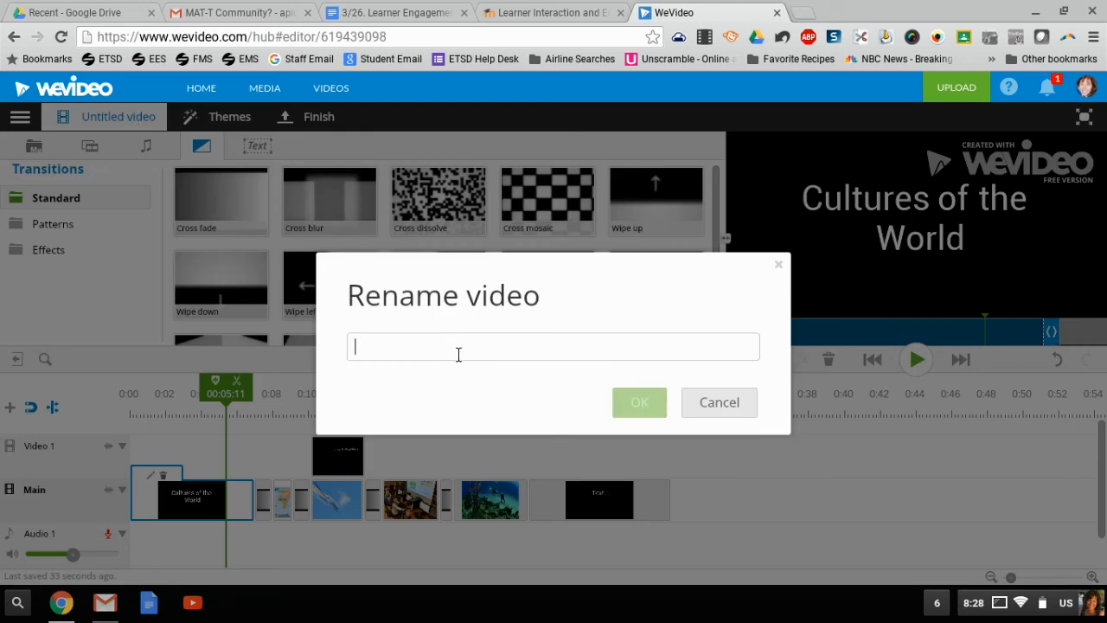
{"action": "type", "text": "Culture"}
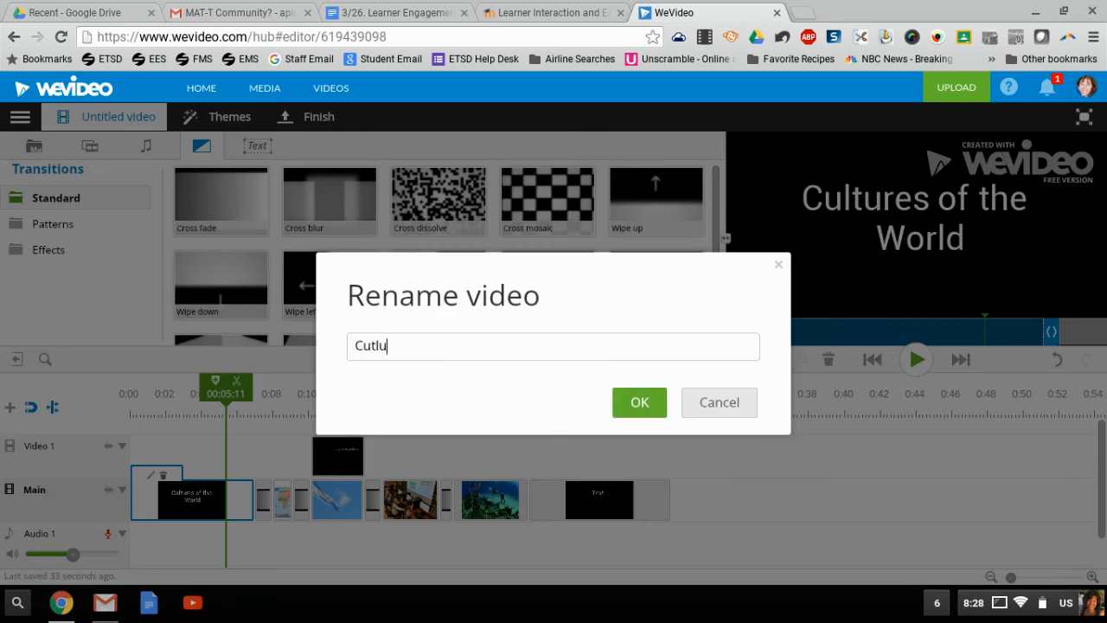
{"action": "key", "text": "BackSpace"}
{"action": "key", "text": "BackSpace"}
{"action": "key", "text": "BackSpace"}
{"action": "key", "text": "BackSpace"}
{"action": "key", "text": "BackSpace"}
{"action": "type", "text": "ltures of the World"}
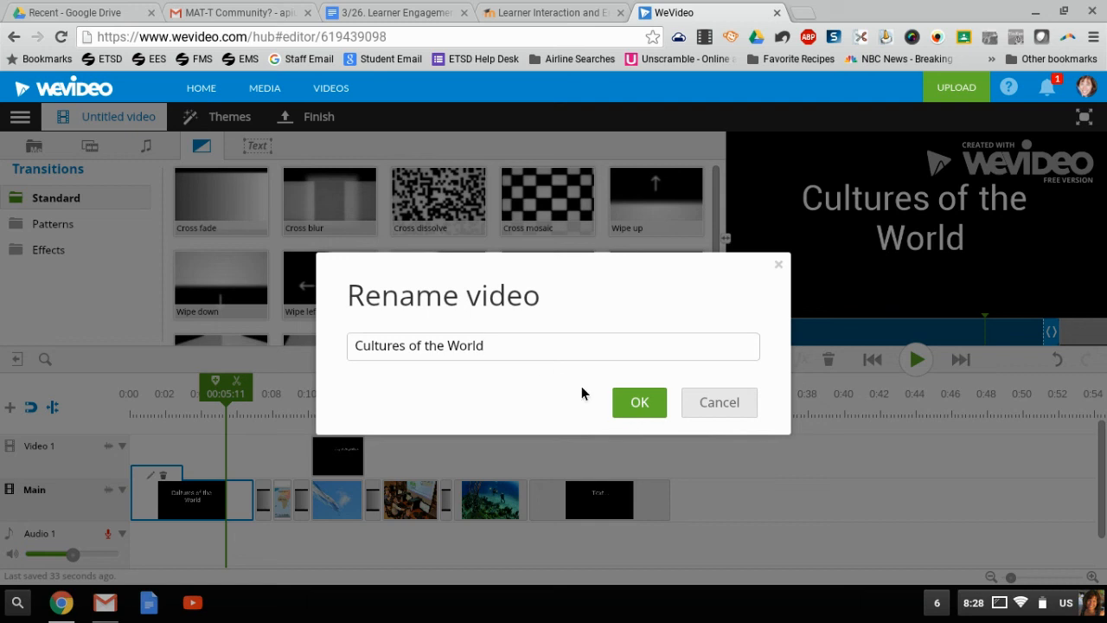
{"action": "left_click", "coordinate": [637, 405]}
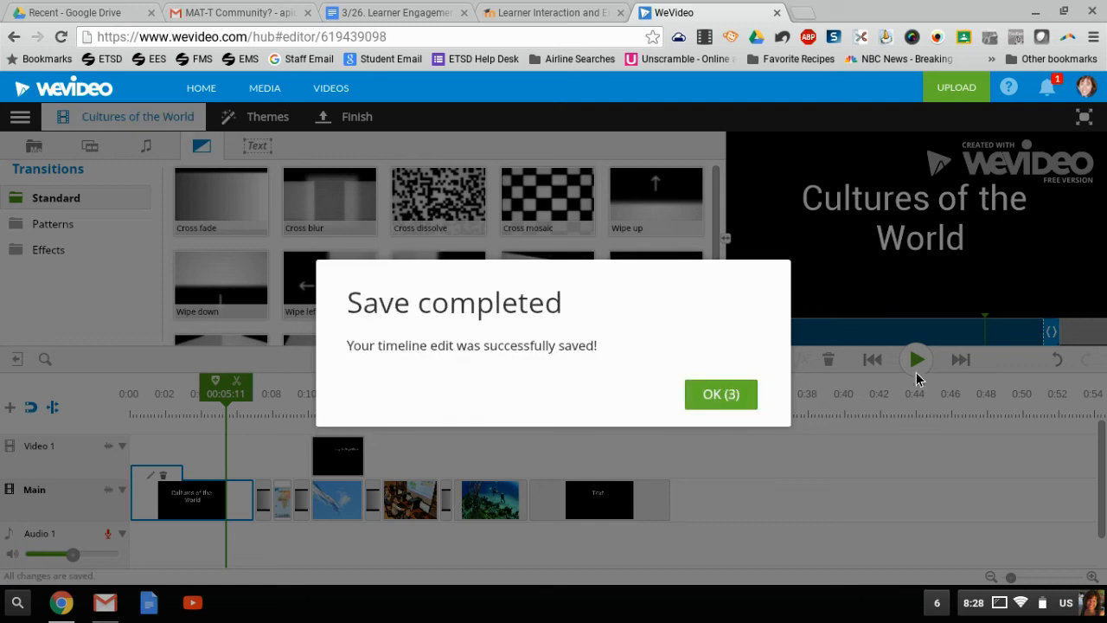
{"action": "left_click", "coordinate": [701, 400]}
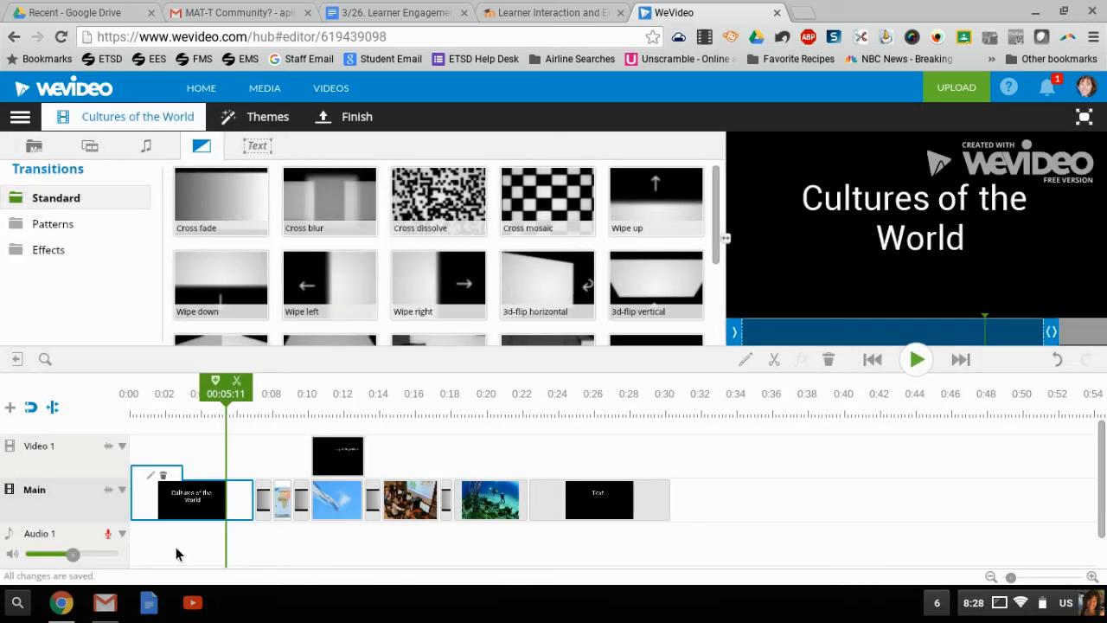
Look through the free music categories in the audio library for a soundtrack.
{"action": "left_click", "coordinate": [149, 148]}
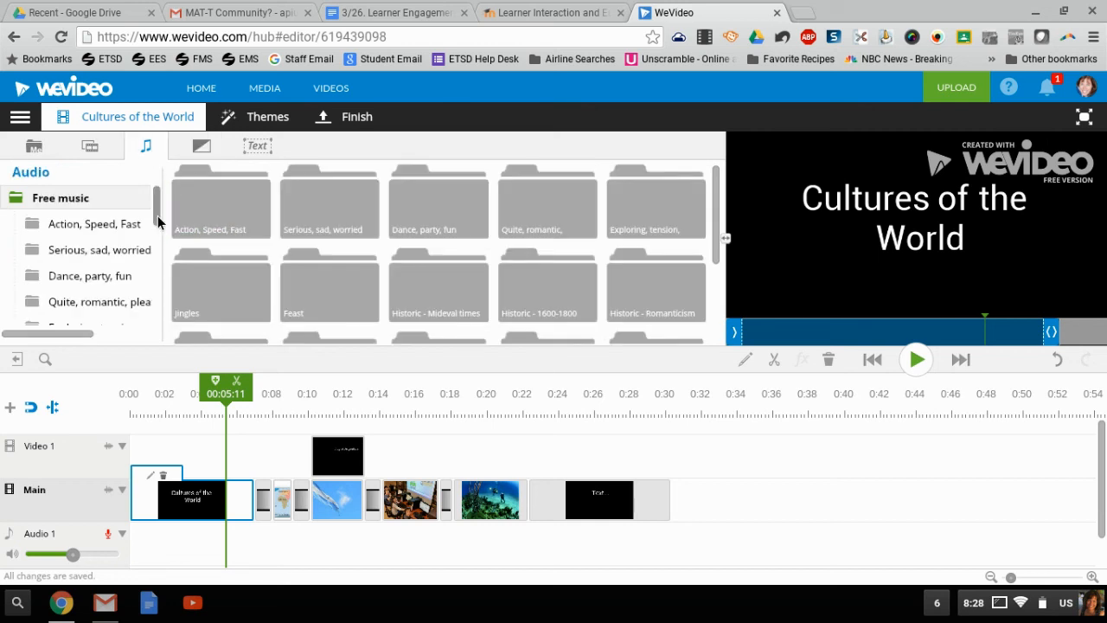
{"action": "left_click_drag", "start_coordinate": [158, 217], "coordinate": [163, 194]}
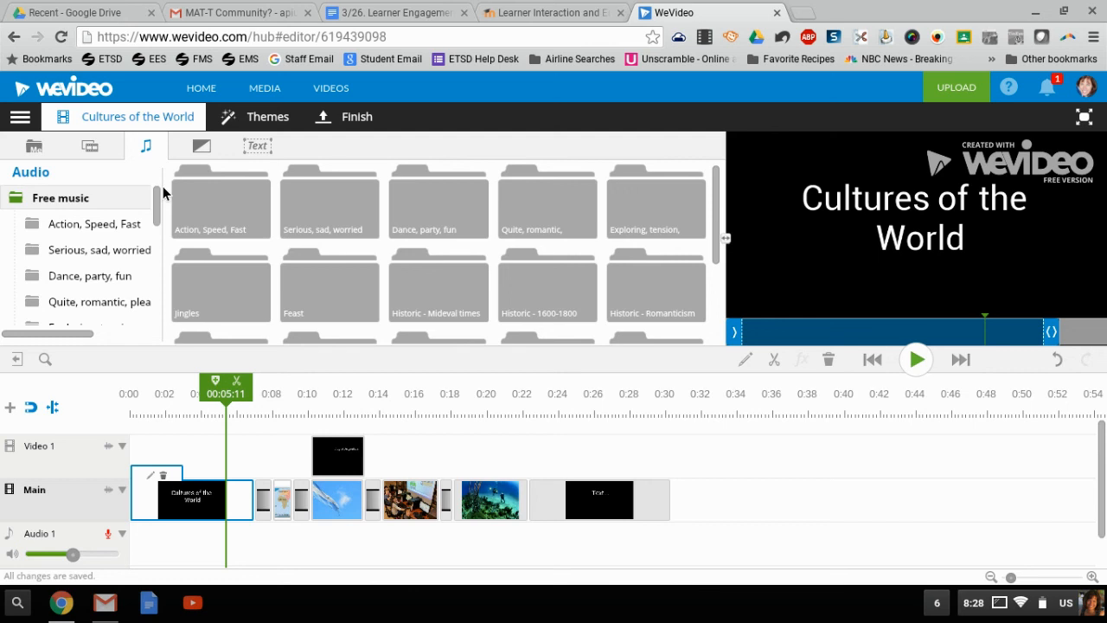
{"action": "left_click", "coordinate": [115, 541]}
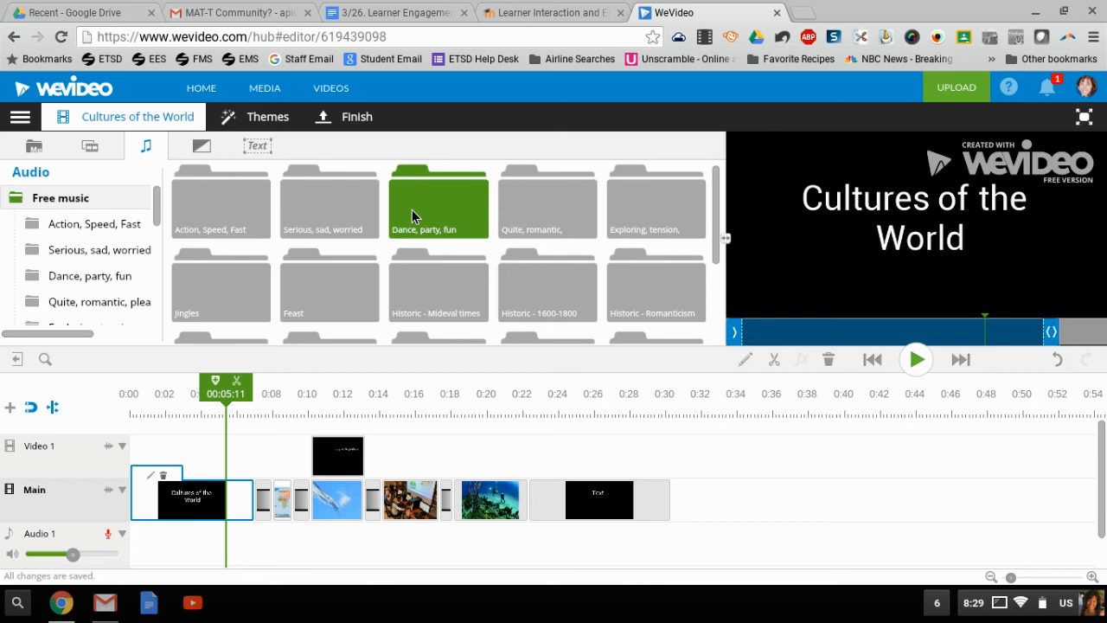
Finish the video for rendering, with Google Drive added as a destination alongside WeVideo.
{"action": "left_click", "coordinate": [372, 121]}
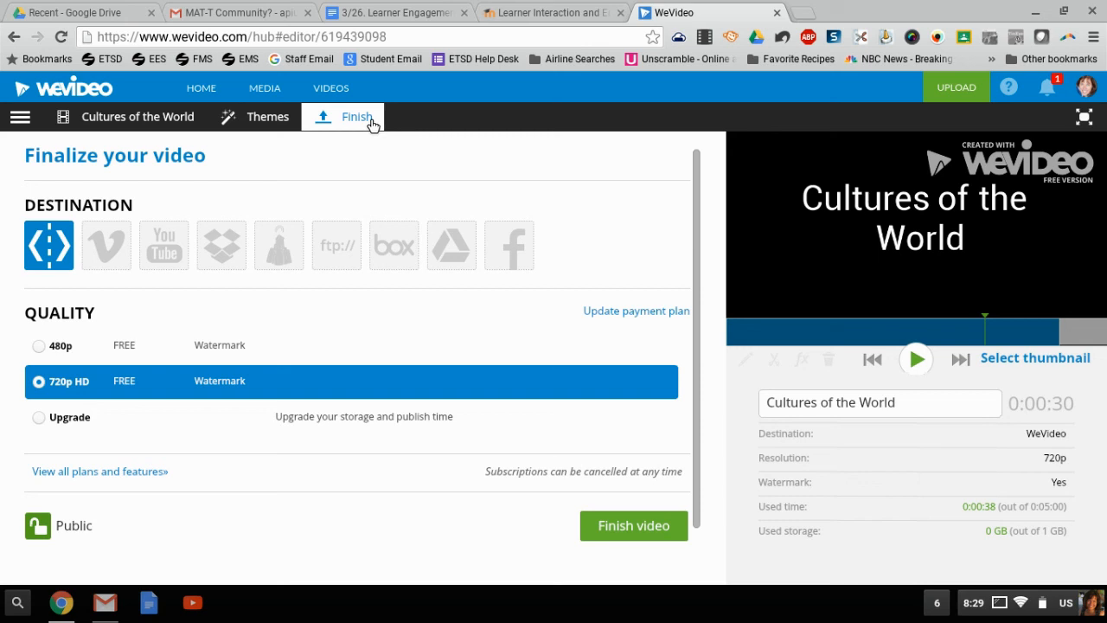
{"action": "left_click", "coordinate": [464, 257]}
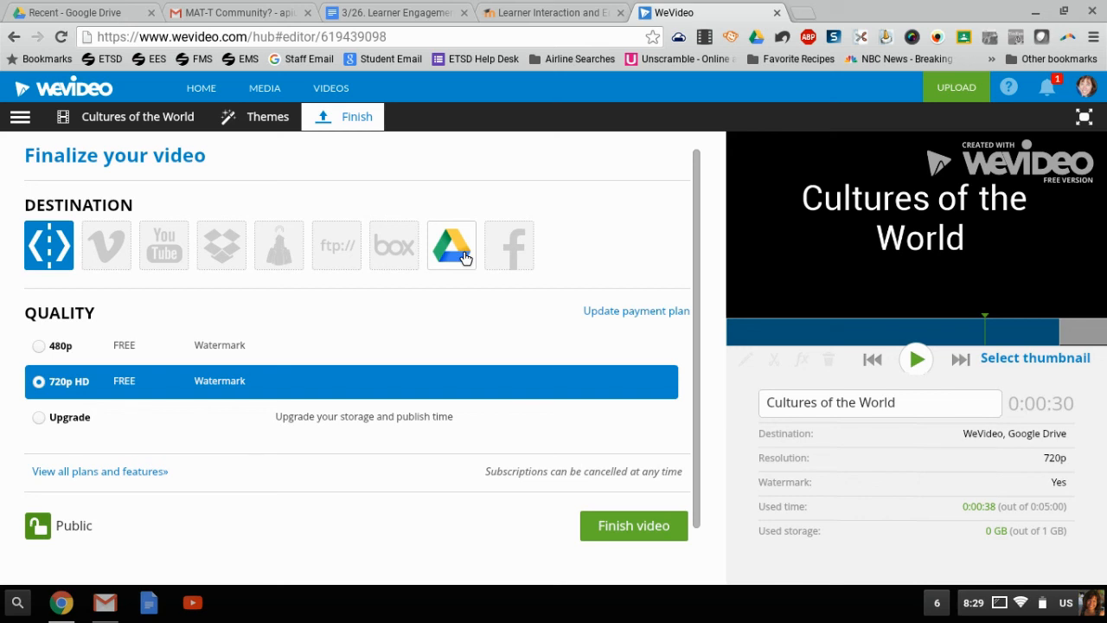
{"action": "left_click", "coordinate": [639, 528]}
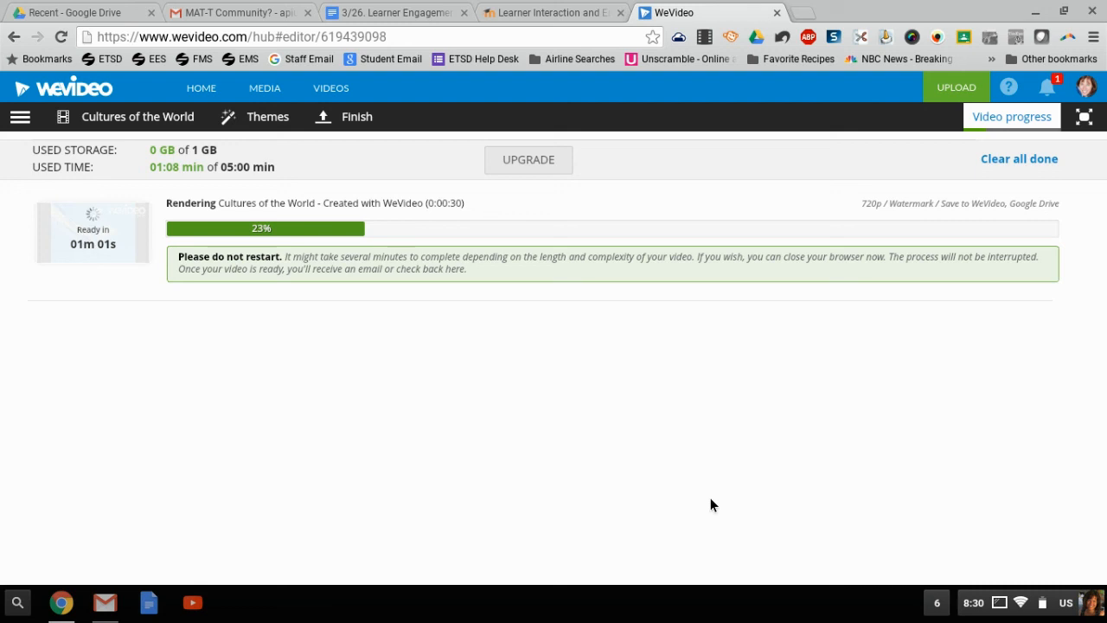
{"action": "left_click", "coordinate": [834, 37]}
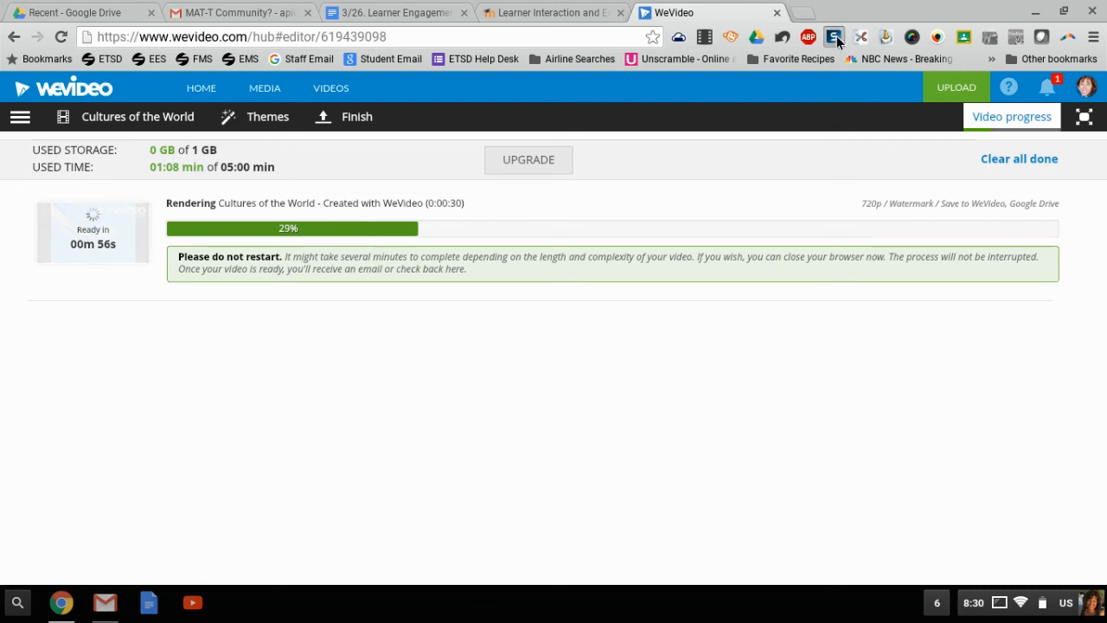